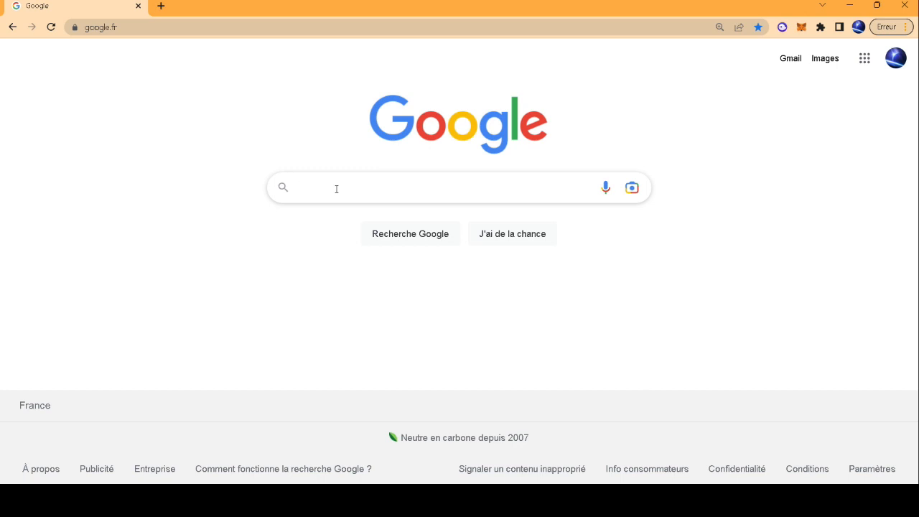
Search Google for 'Wix' and open the official French Wix.com site
type("Wix")
key("Return")
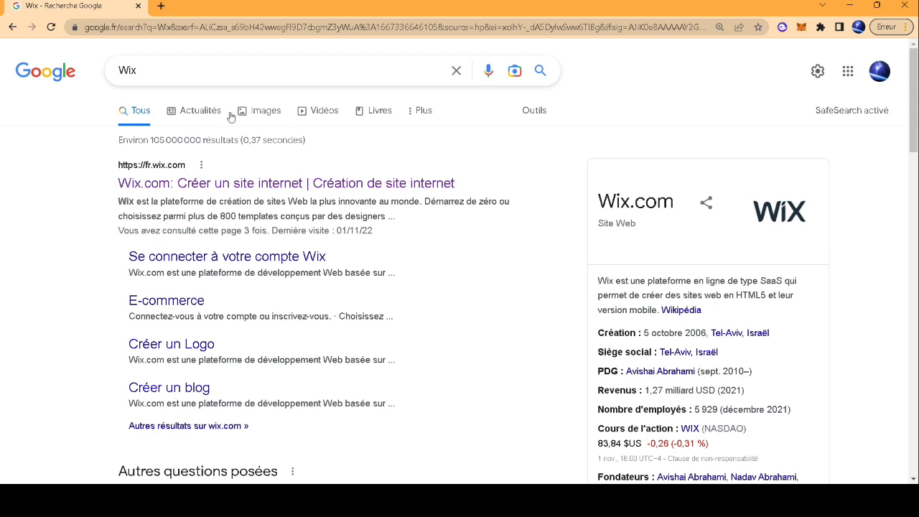
left_click(272, 189)
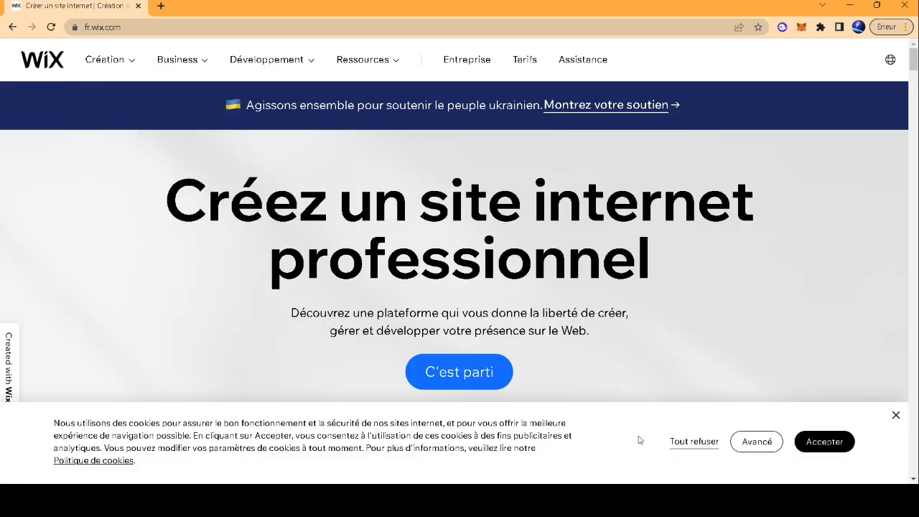
Dismiss the cookie notice and start creating a new Wix account
left_click(895, 416)
scroll(513, 439, "down", 1)
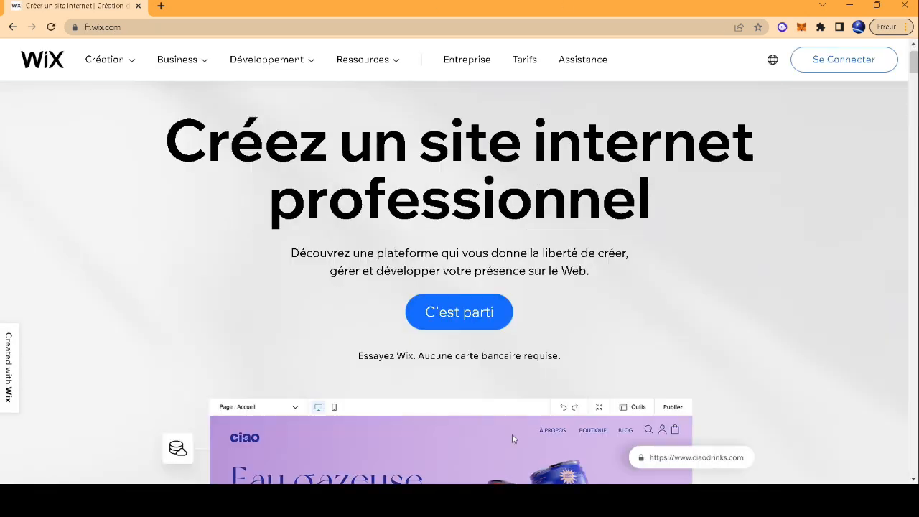
left_click(480, 306)
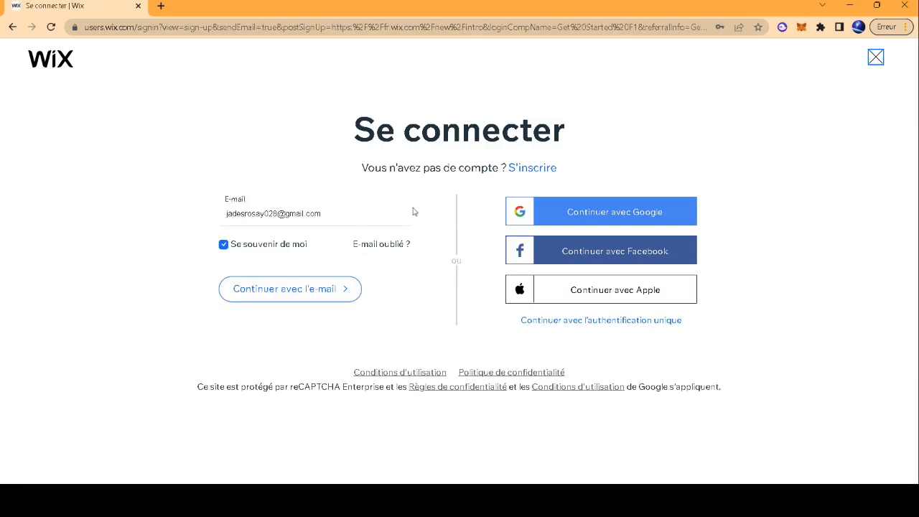
left_click(535, 173)
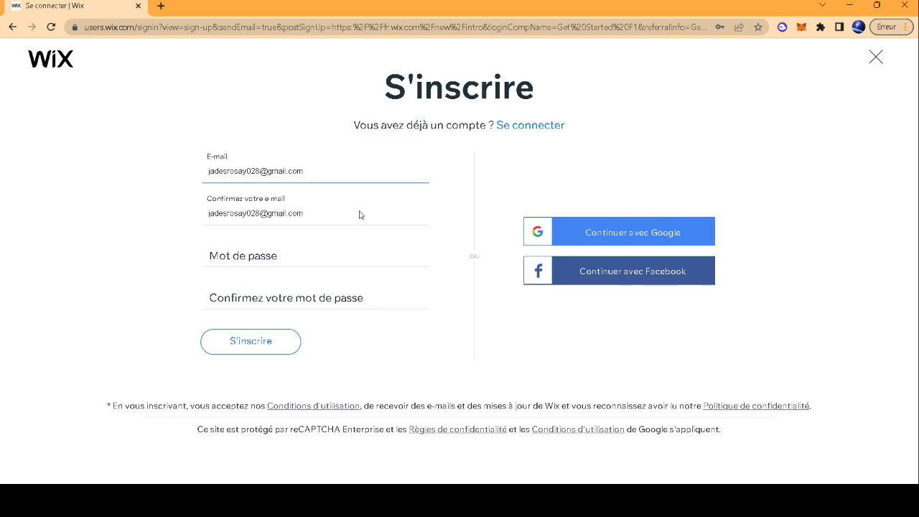
Fill in the e-mail, account password and confirmation, and submit the sign-up form
left_click(312, 228)
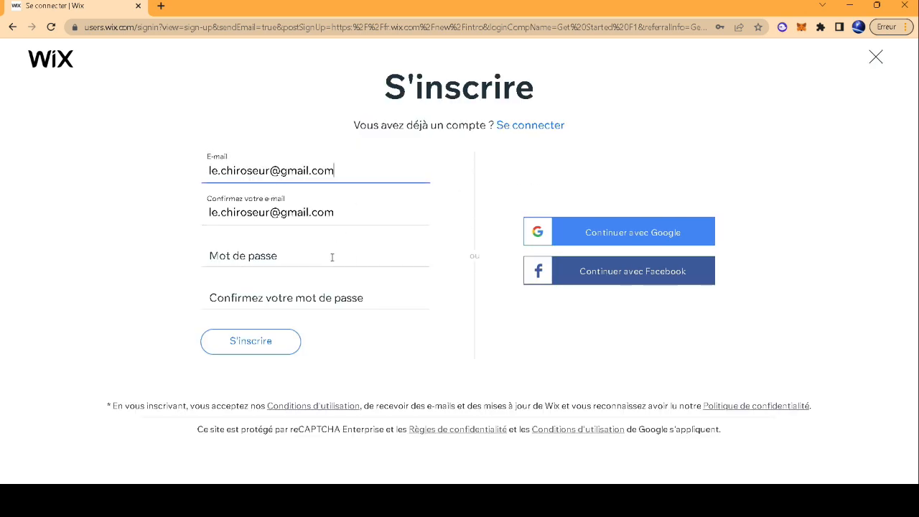
left_click(324, 258)
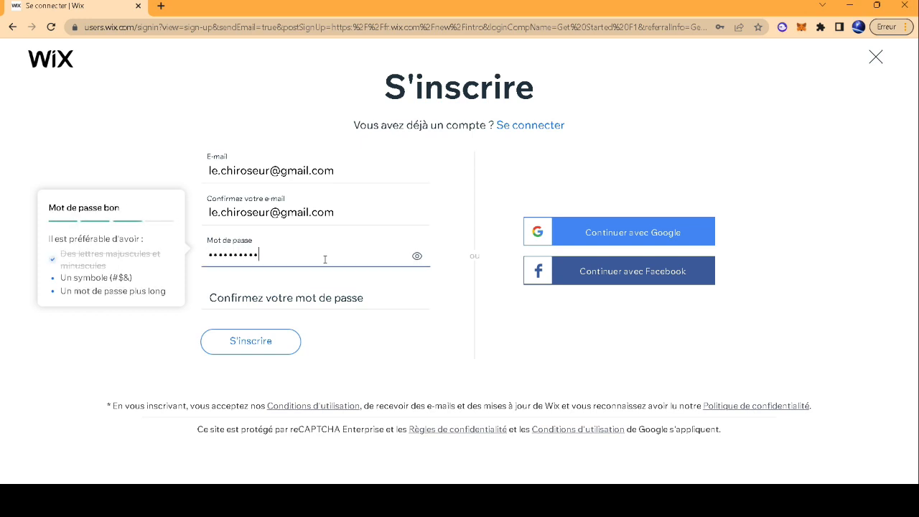
left_click(313, 300)
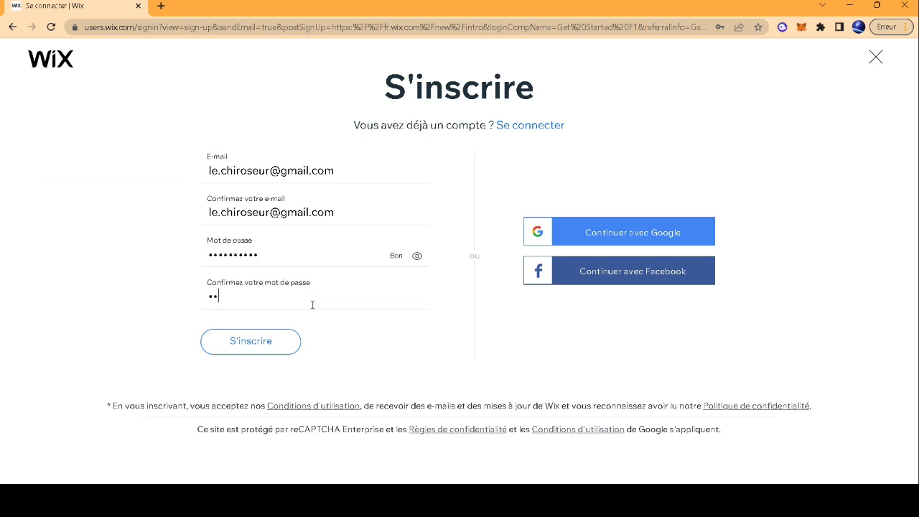
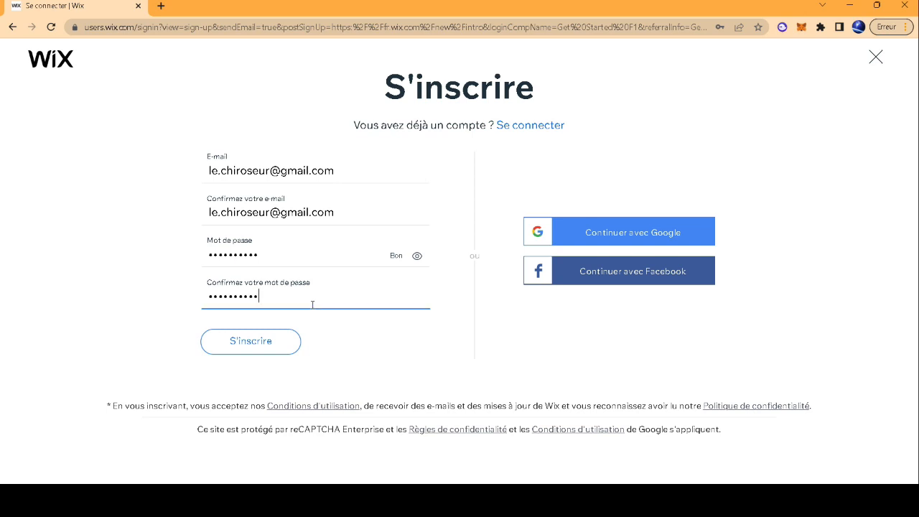
left_click(266, 349)
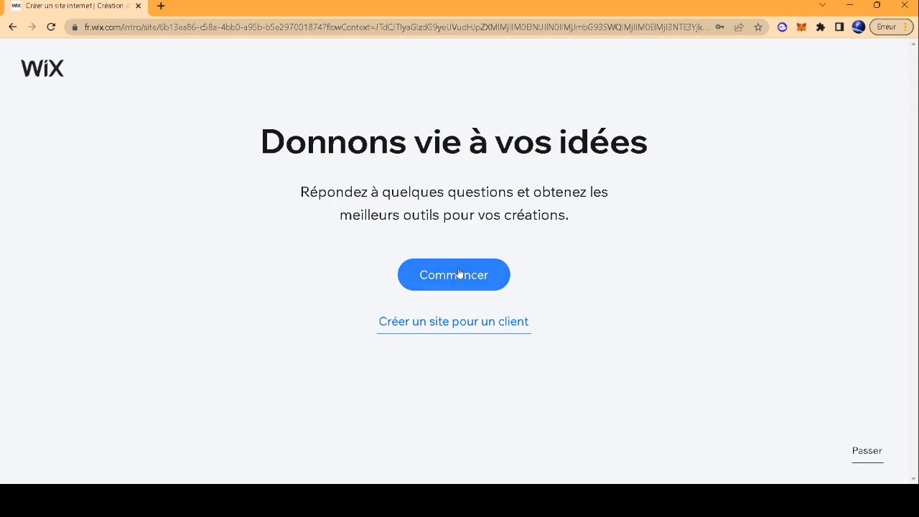
Choose Restaurant as the site type and name it Kebab Au Max
left_click(505, 274)
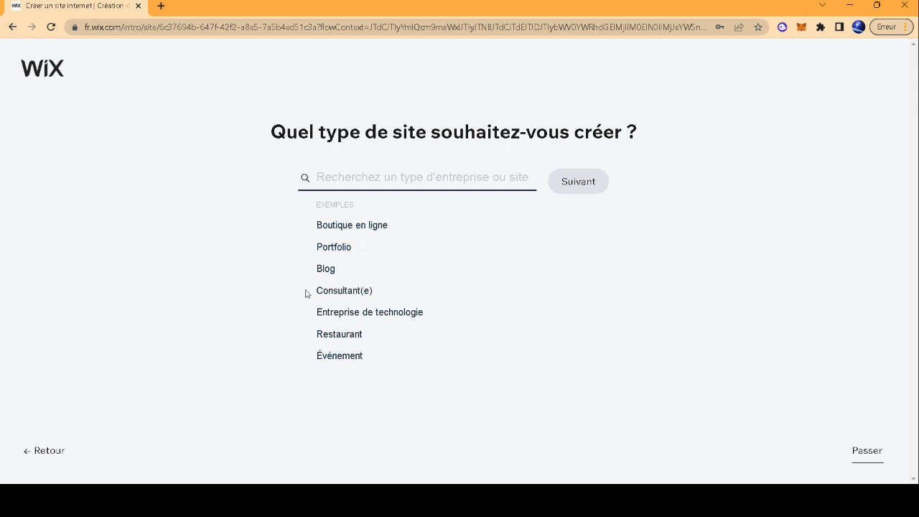
left_click(340, 333)
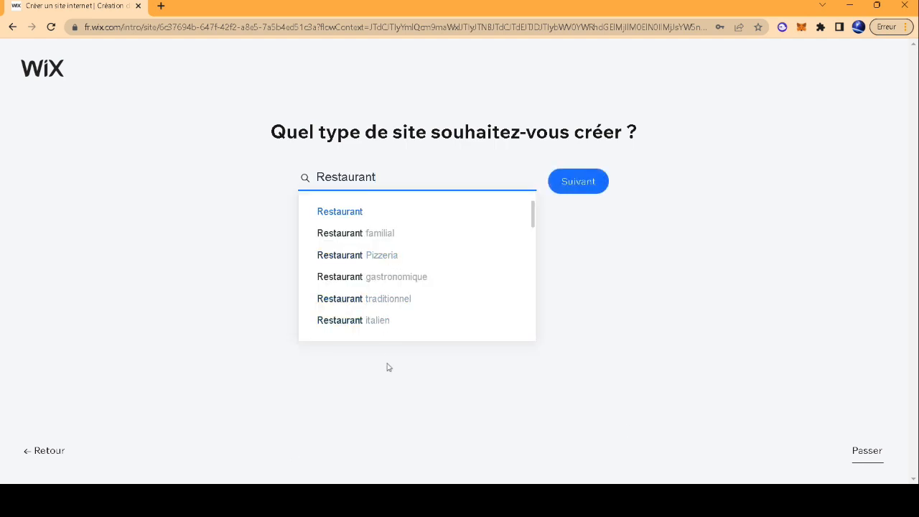
left_click(576, 189)
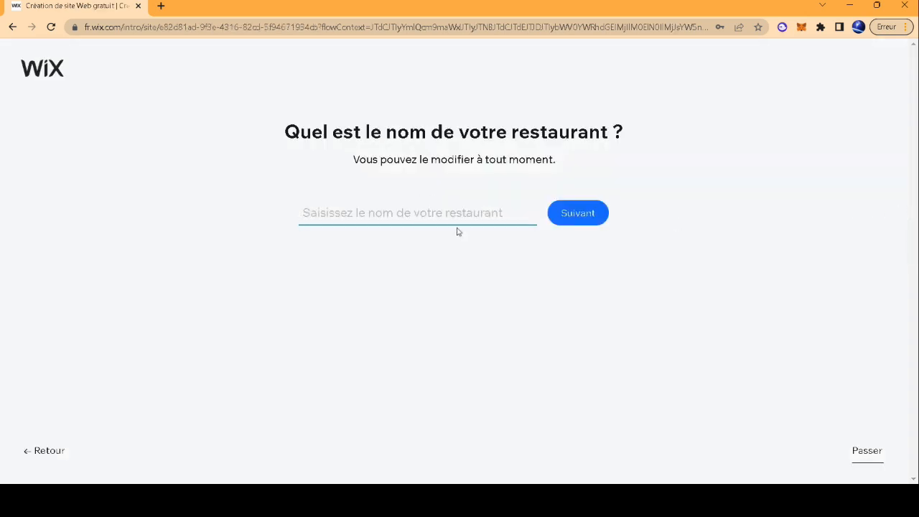
type("Kebab Au Max")
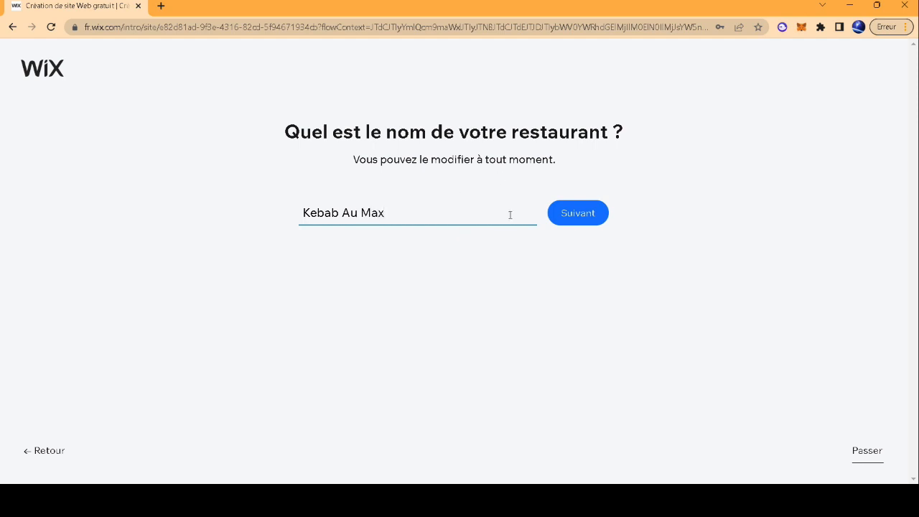
left_click(559, 210)
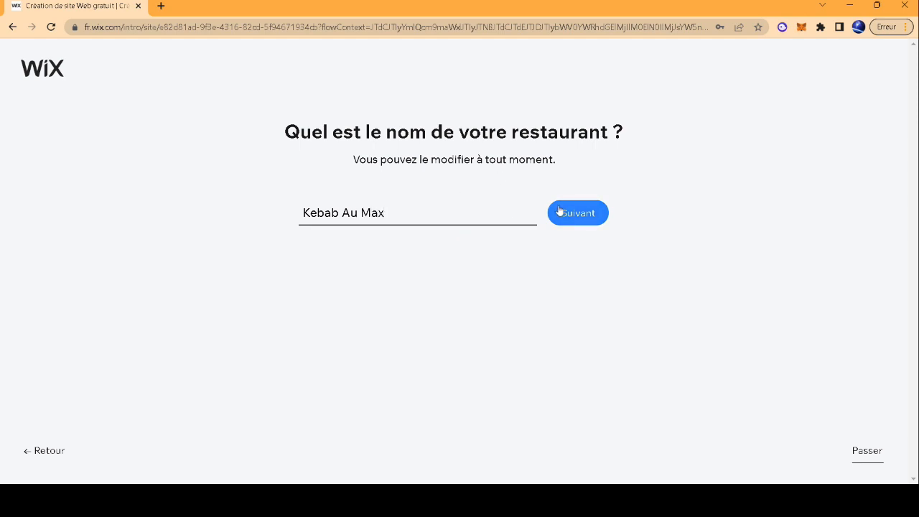
left_click(590, 217)
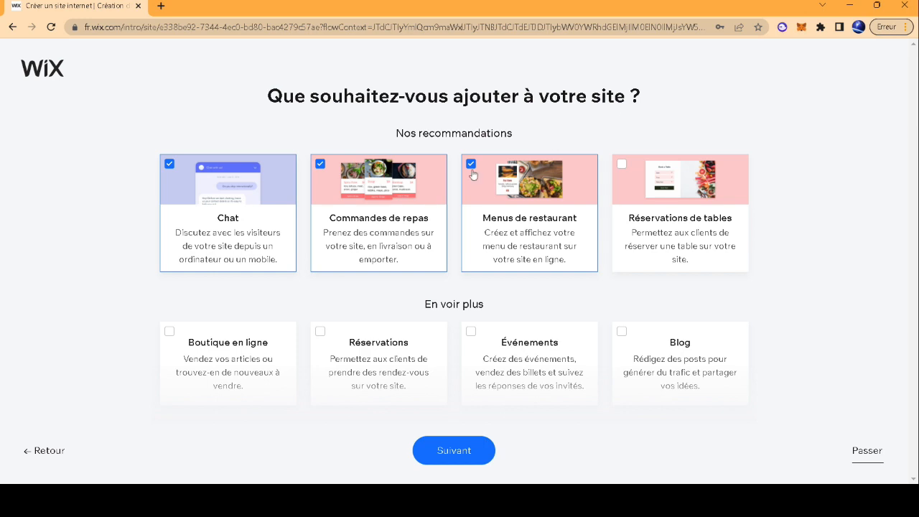
Keep only Chat and Commandes de repas as site features and confirm
left_click(184, 166)
left_click(329, 170)
left_click(534, 207)
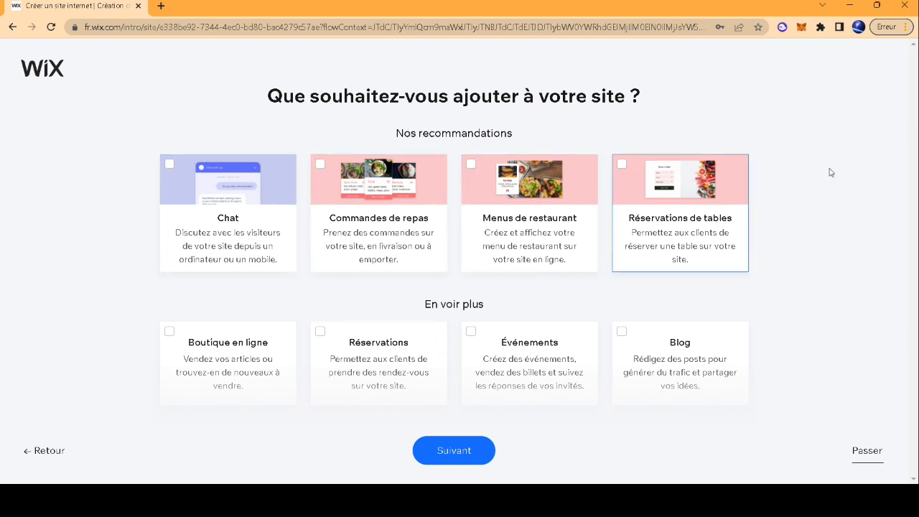
left_click(212, 169)
left_click(351, 183)
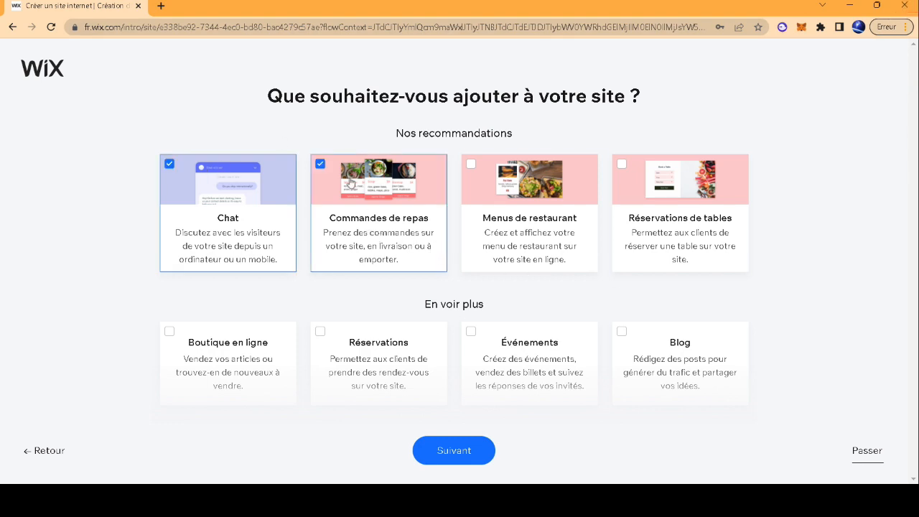
scroll(531, 179, "down", 3)
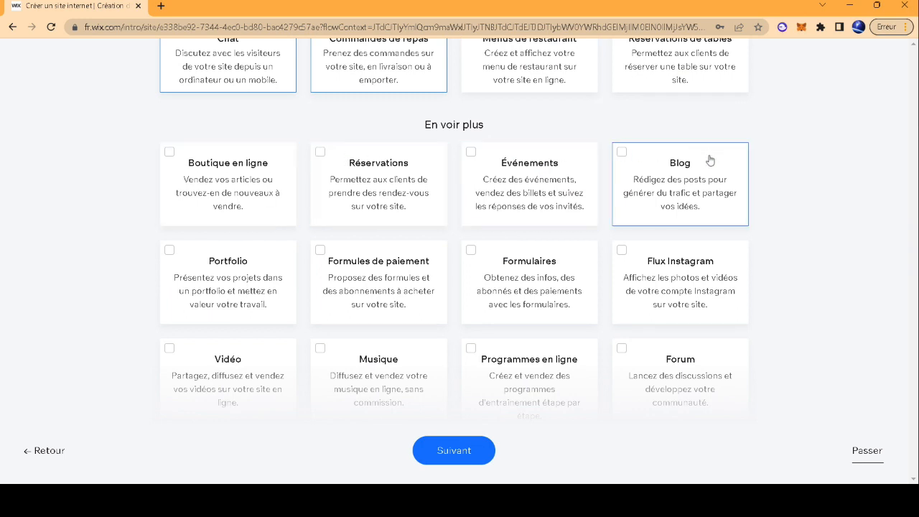
scroll(710, 160, "down", 1)
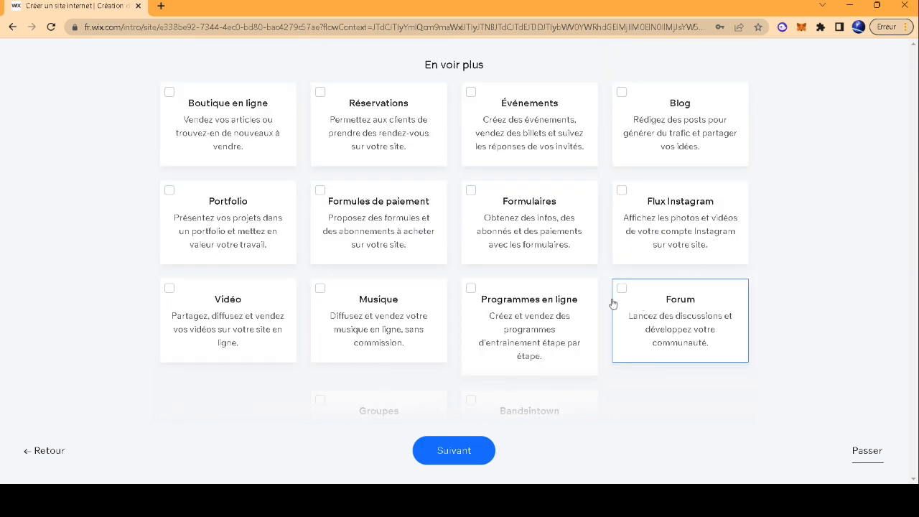
scroll(230, 285, "down", 2)
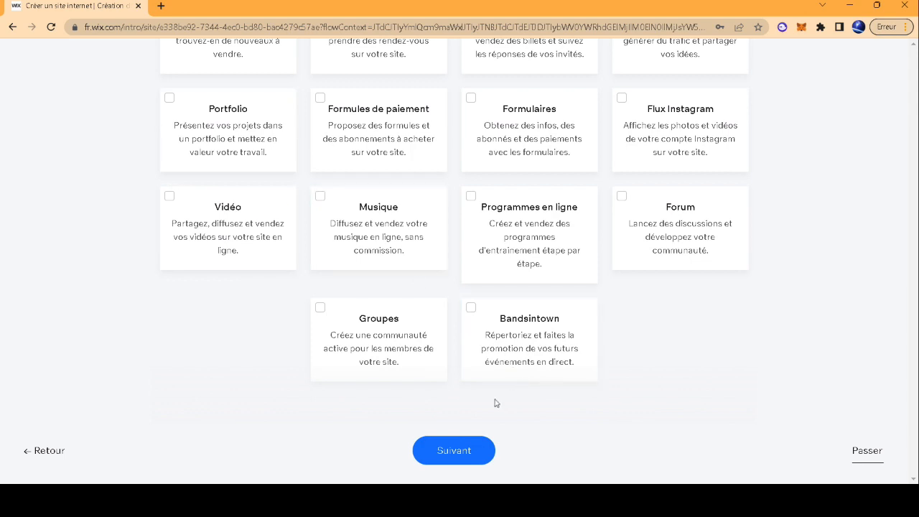
left_click(434, 463)
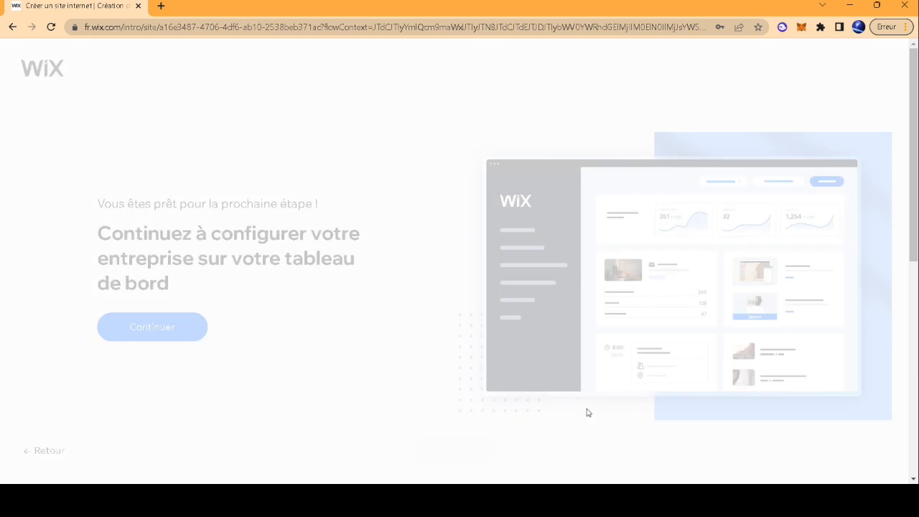
Continue to the dashboard, close the discount popup, and choose Personnaliser le site
left_click(161, 329)
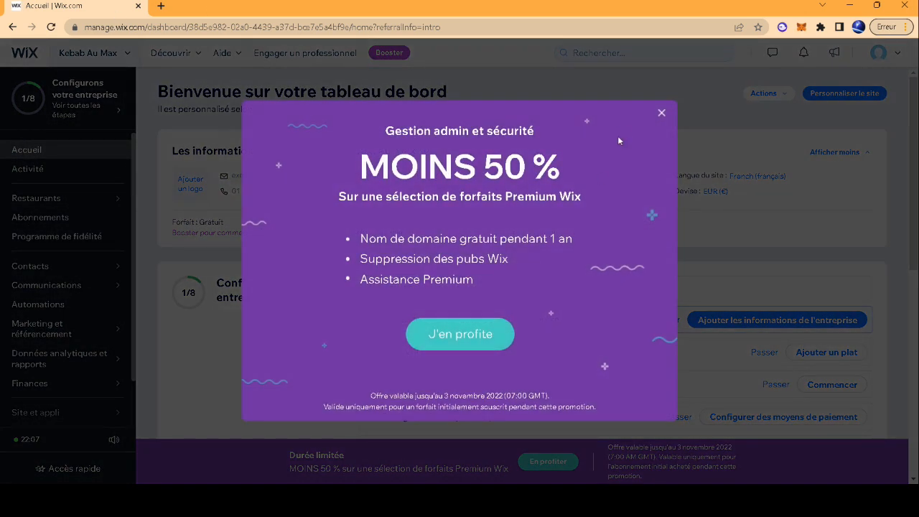
left_click(660, 115)
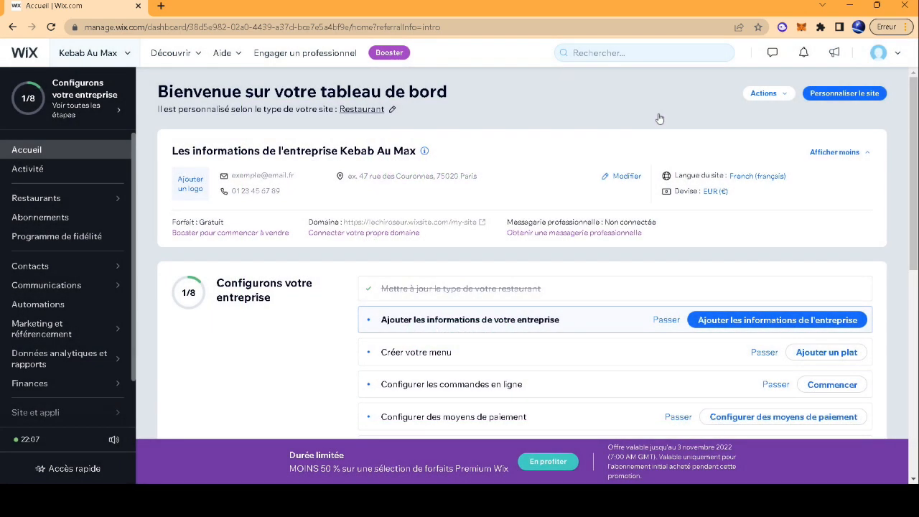
left_click(844, 101)
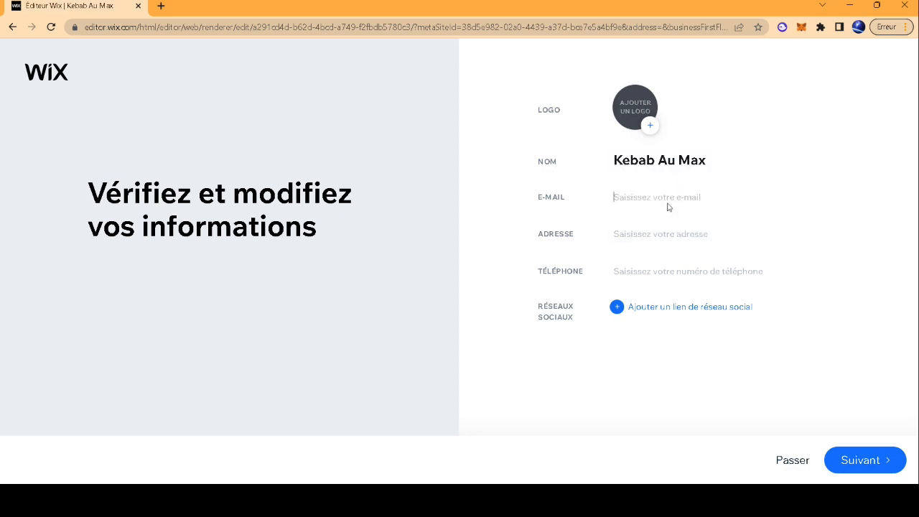
Confirm the autofilled business information, then choose the Minimaliste theme
left_click(725, 271)
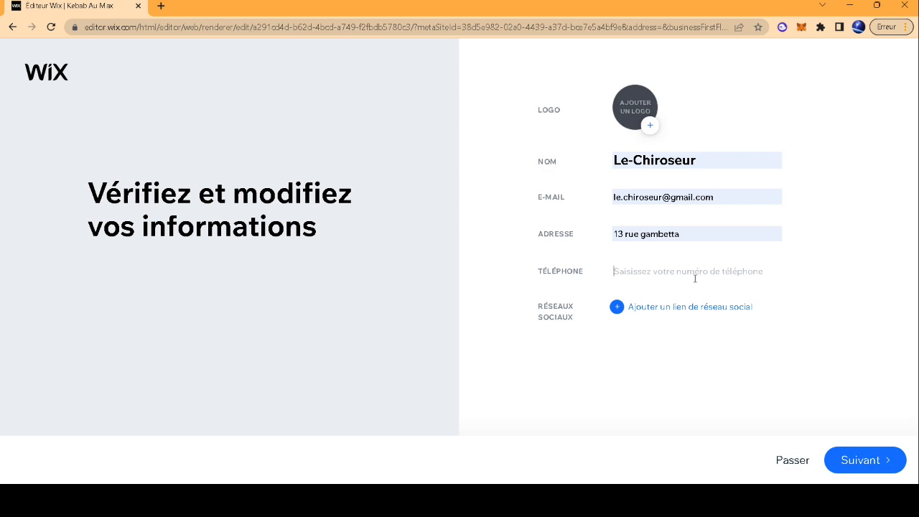
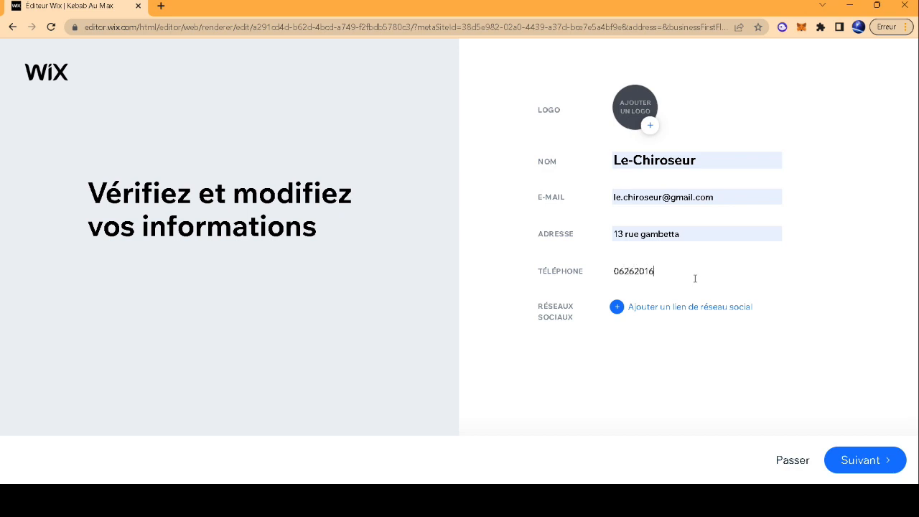
left_click(848, 455)
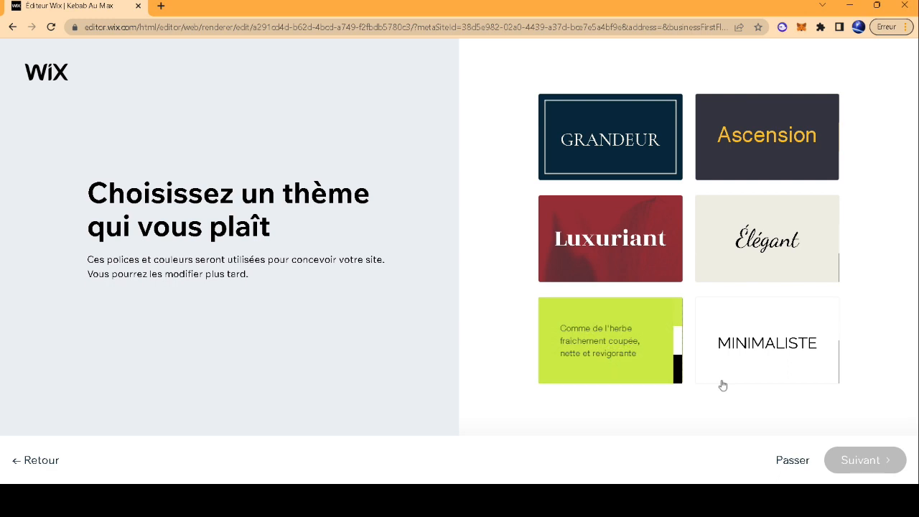
left_click(732, 351)
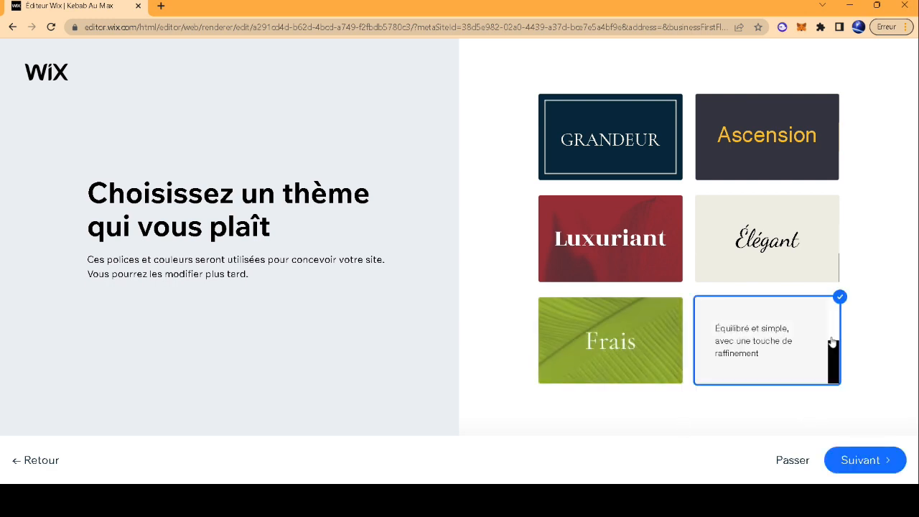
left_click(864, 458)
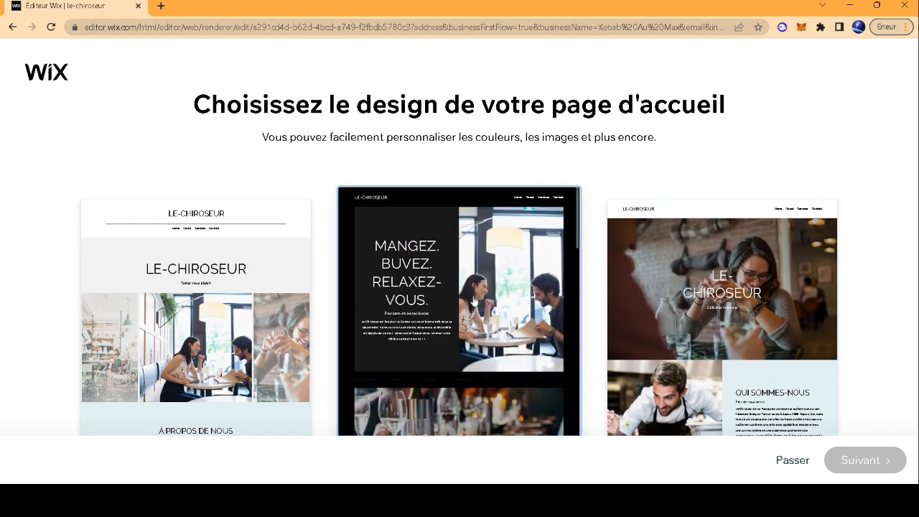
Choose the dark homepage design, add the Avis page, and build the site
left_click(448, 289)
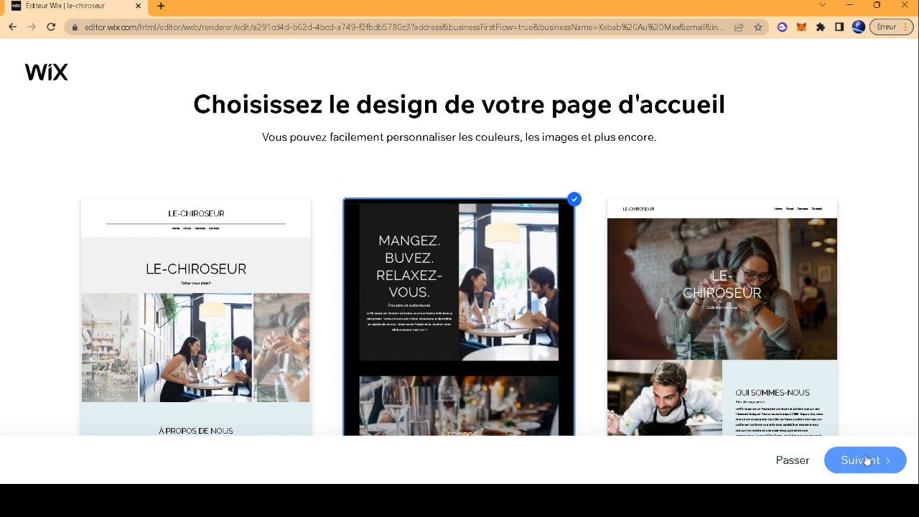
left_click(868, 460)
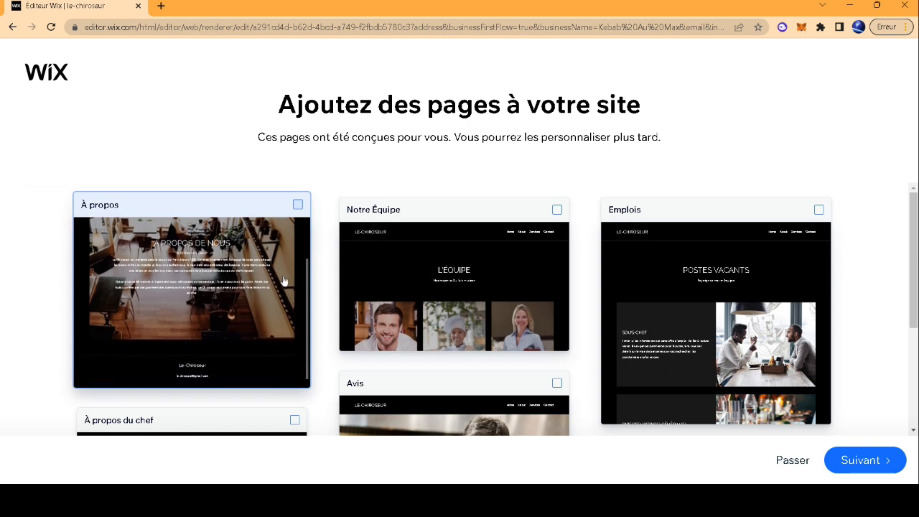
scroll(895, 369, "down", 3)
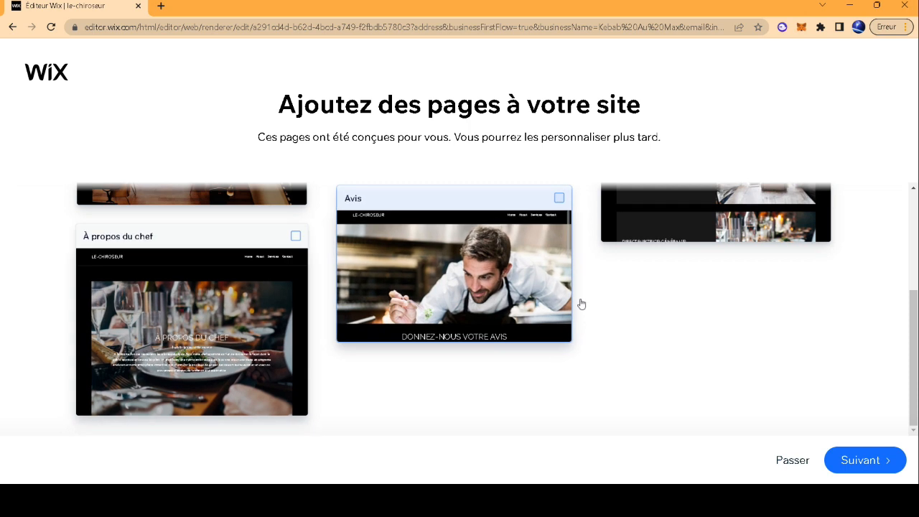
left_click(554, 197)
scroll(534, 216, "up", 3)
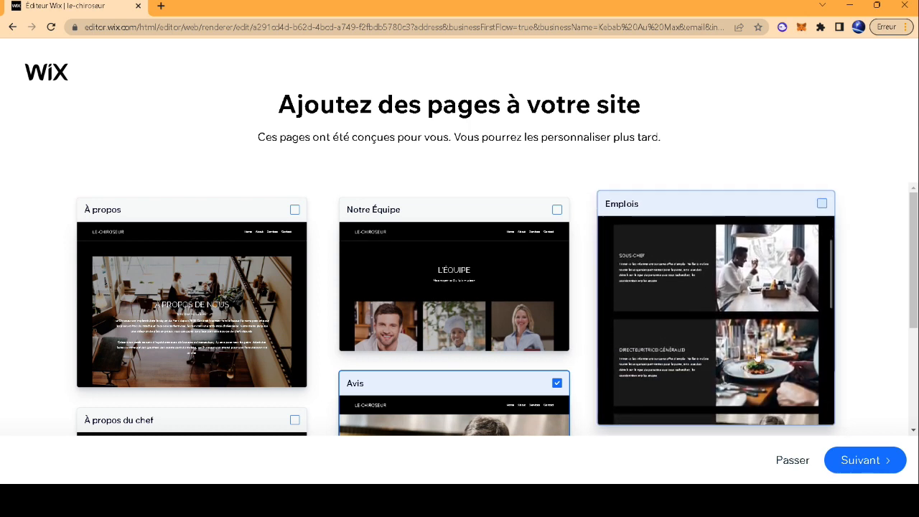
left_click(873, 465)
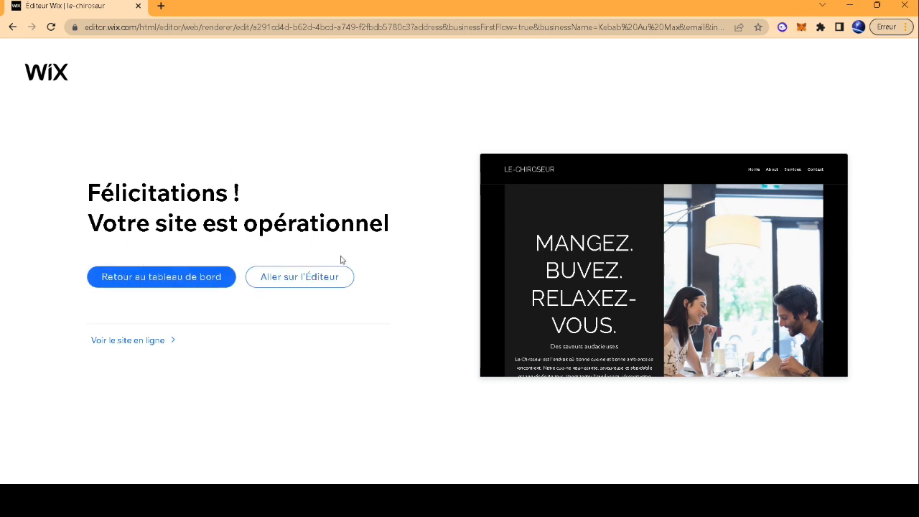
Open the site in the Editor and retype the header title as Kebab Au Max
left_click(332, 283)
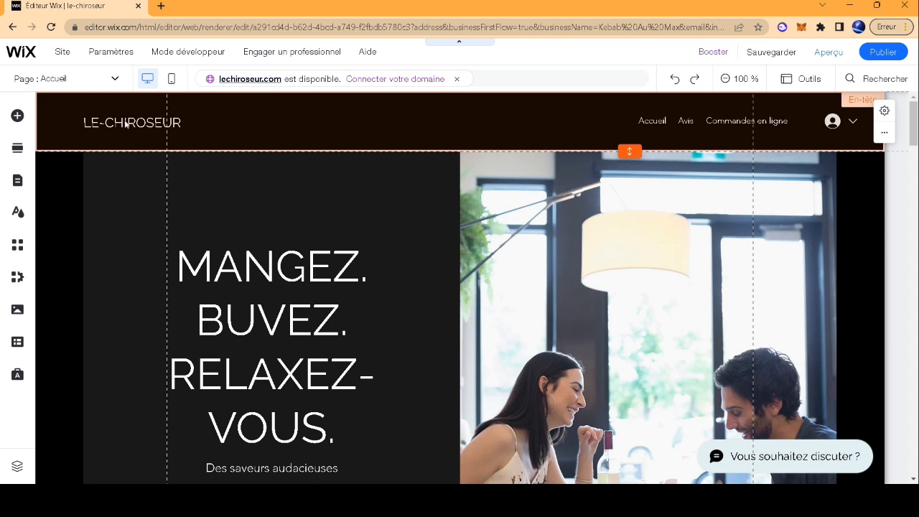
left_click(126, 123)
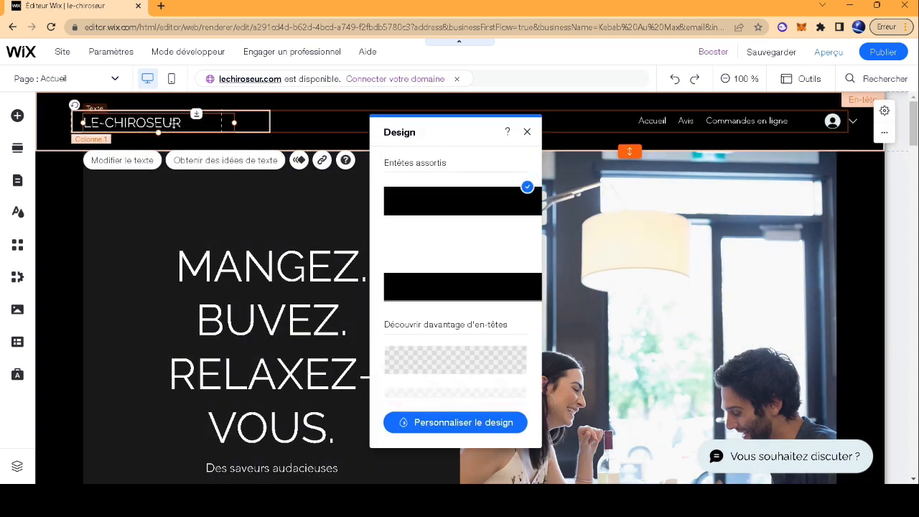
double_click(177, 123)
key("BackSpace")
key("BackSpace")
key("BackSpace")
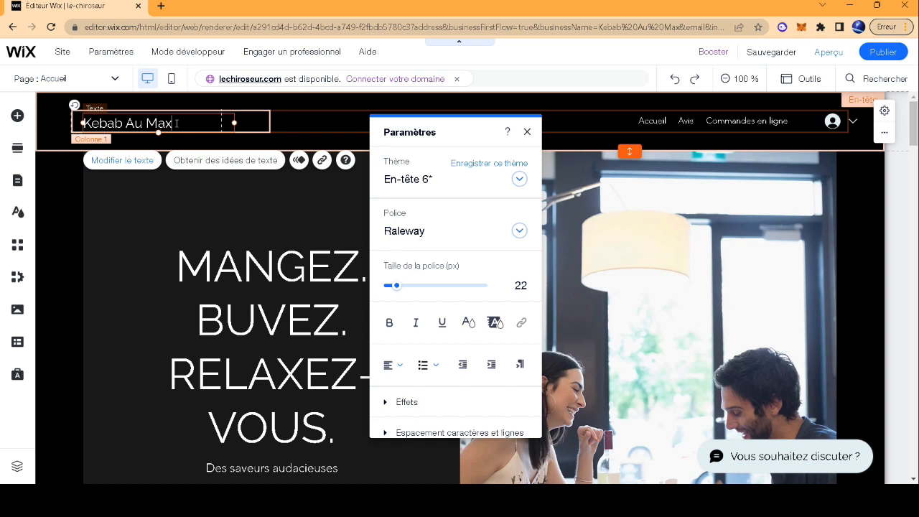
Format the Kebab Au Max header title in Roboto Bold at 30 px
triple_click(175, 122)
mouse_move(396, 285)
left_mouse_down()
mouse_move(409, 285)
mouse_move(400, 285)
left_mouse_up()
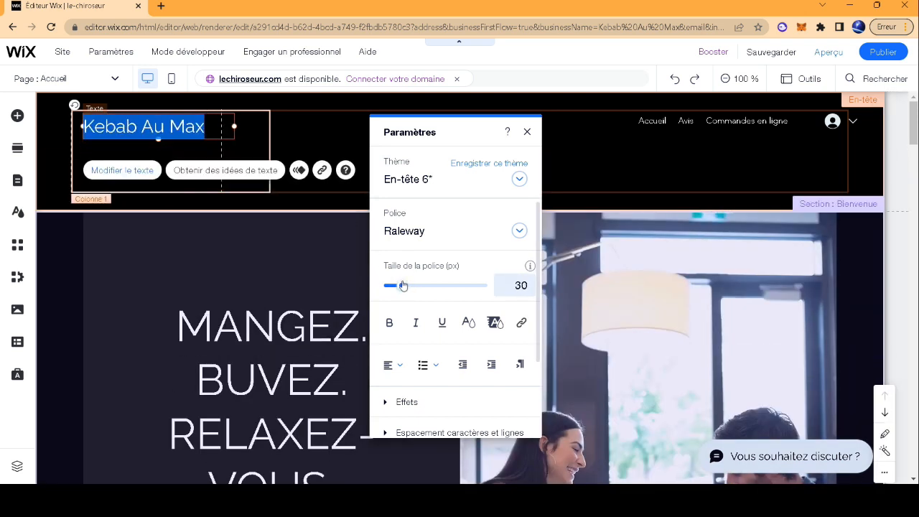
left_click(451, 232)
left_click(459, 317)
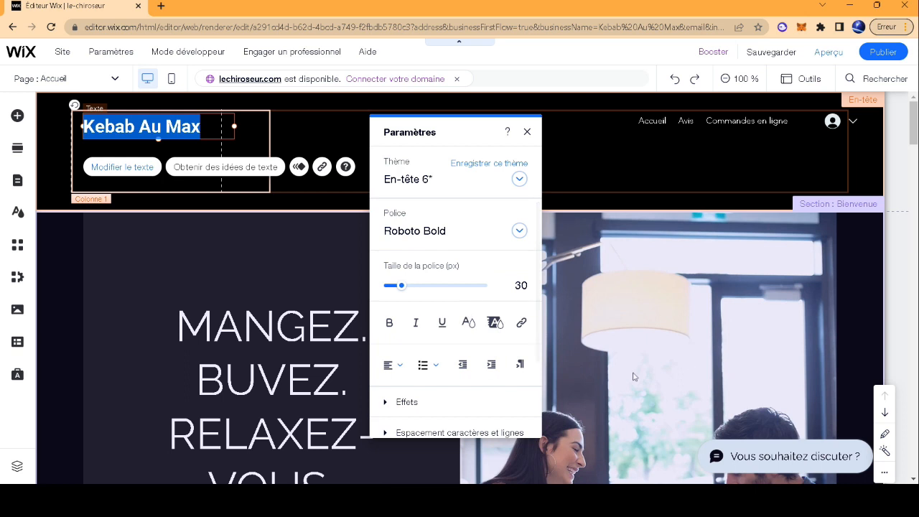
left_click(527, 131)
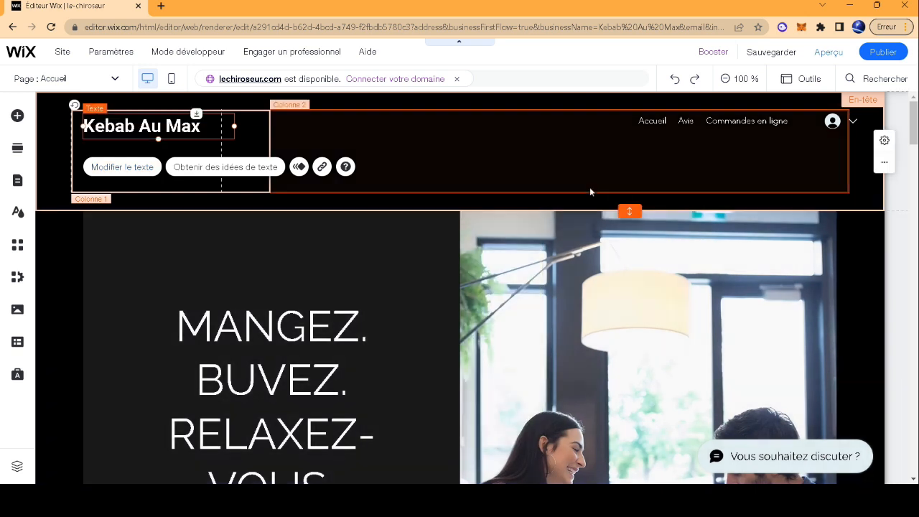
left_click(572, 186)
left_click(63, 186)
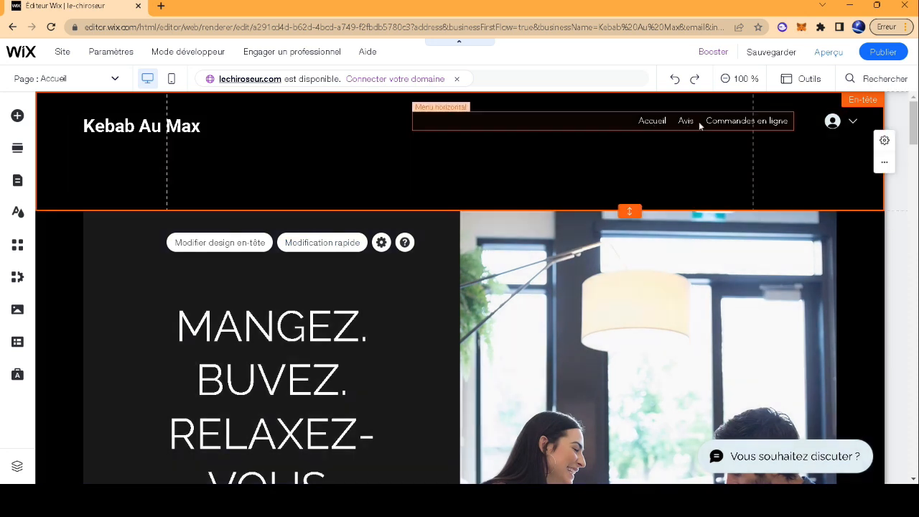
scroll(504, 239, "down", 5)
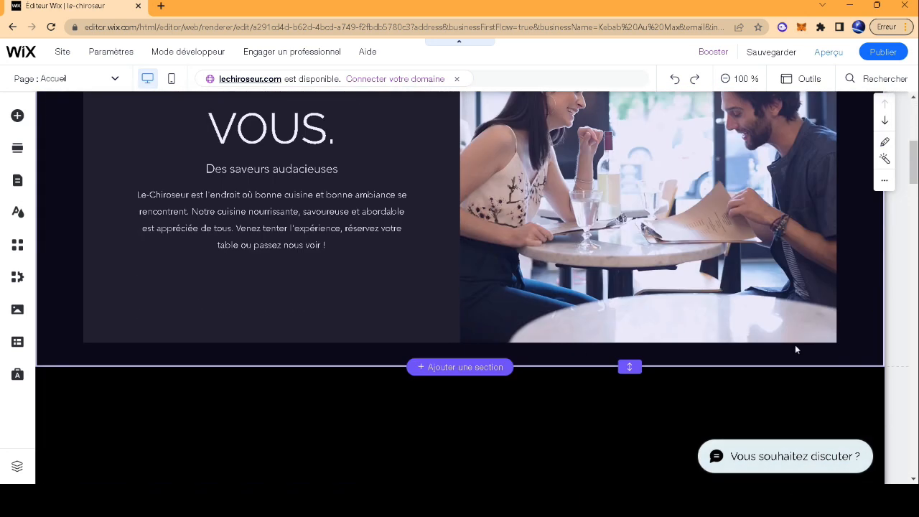
scroll(795, 345, "up", 2)
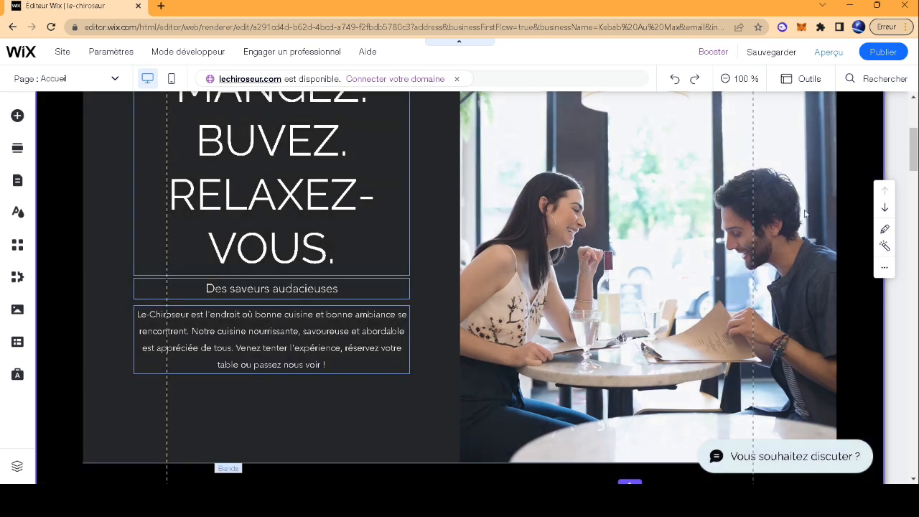
left_click(804, 210)
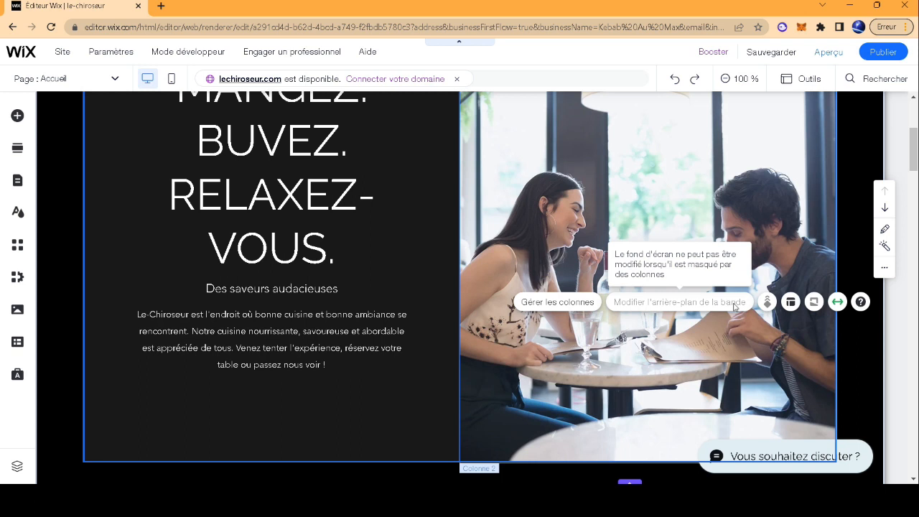
left_click(326, 424)
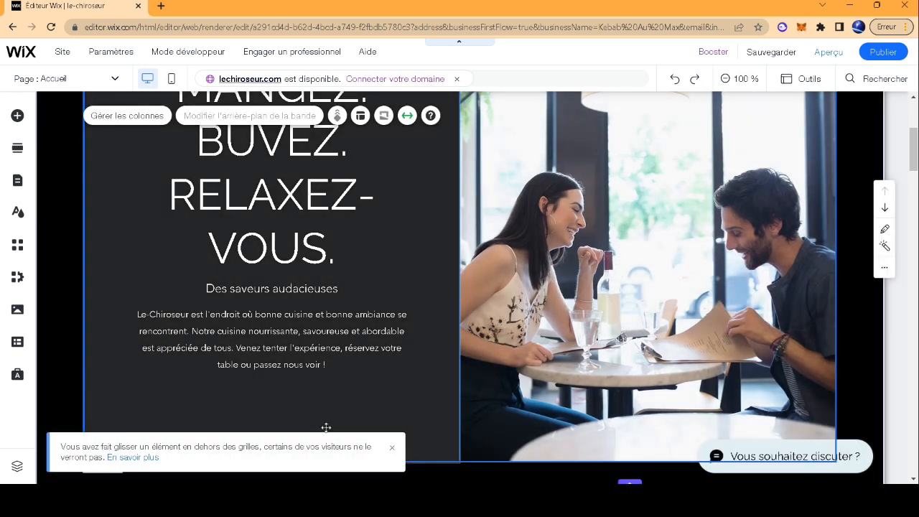
key("Delete")
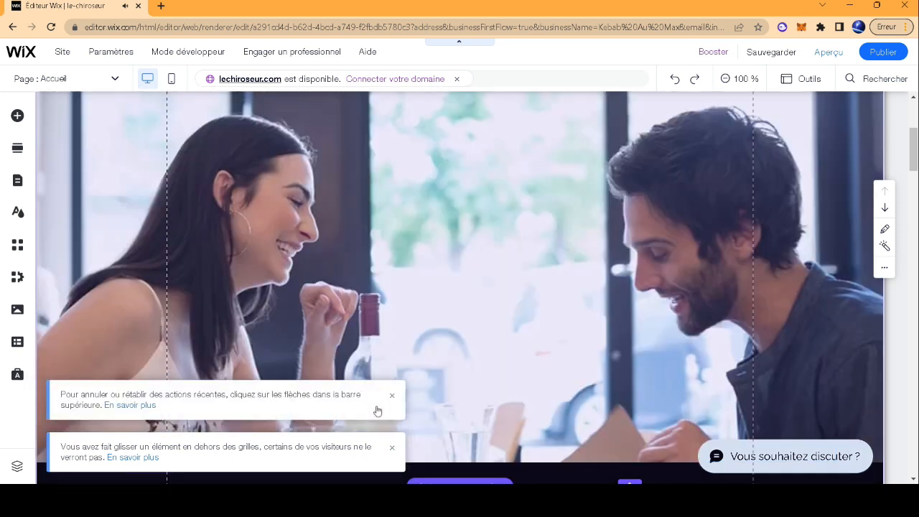
key("ctrl+z")
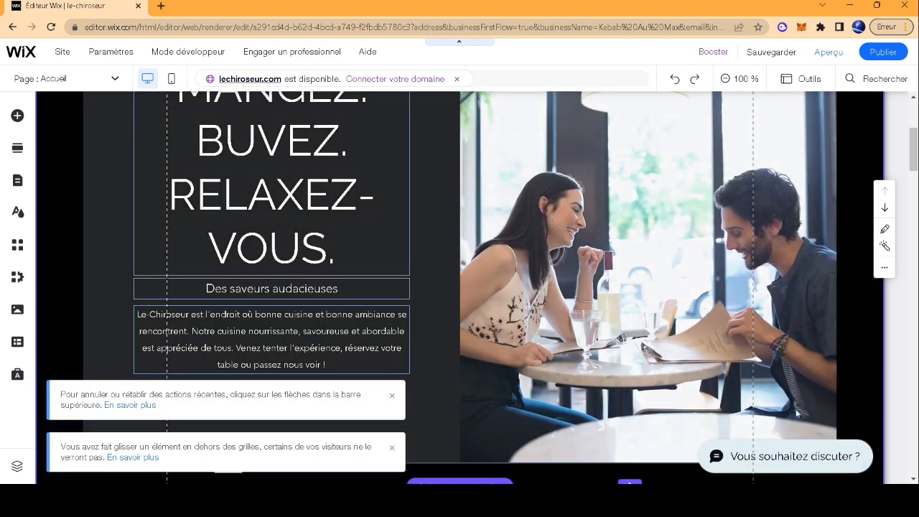
left_click(697, 420)
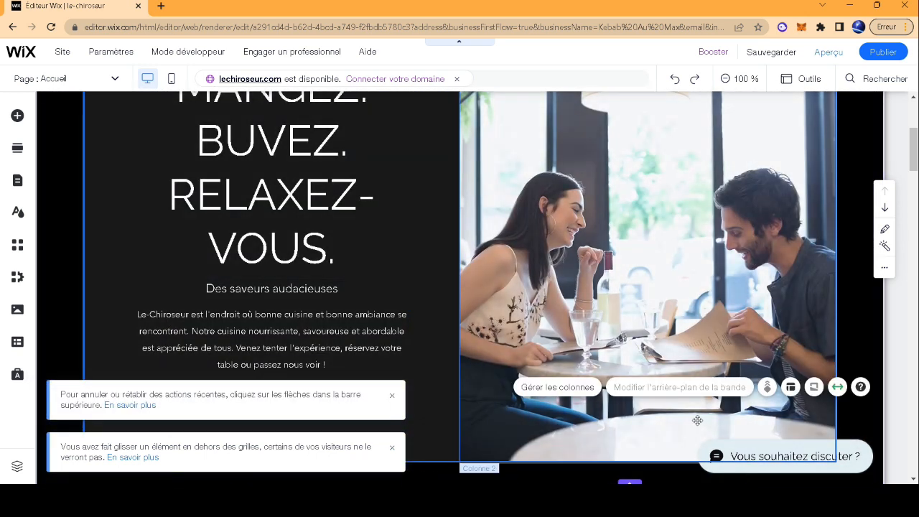
key("Delete")
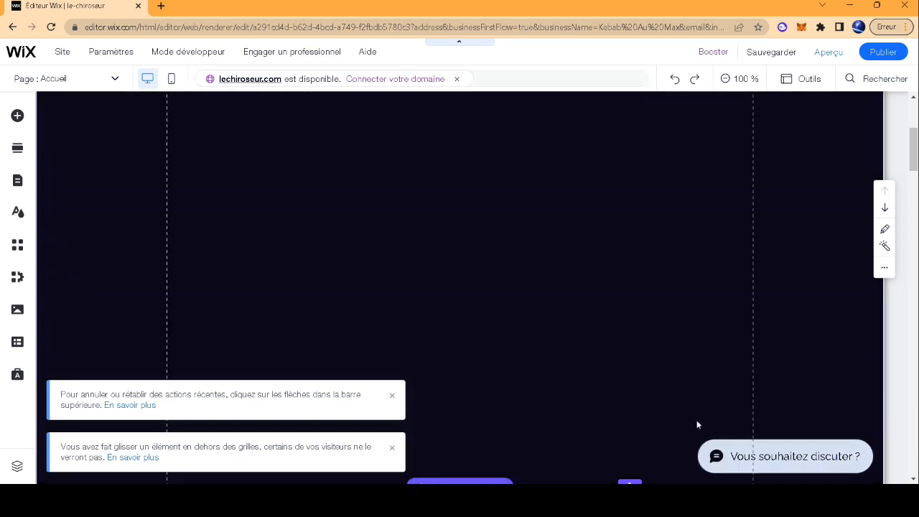
key("ctrl+z")
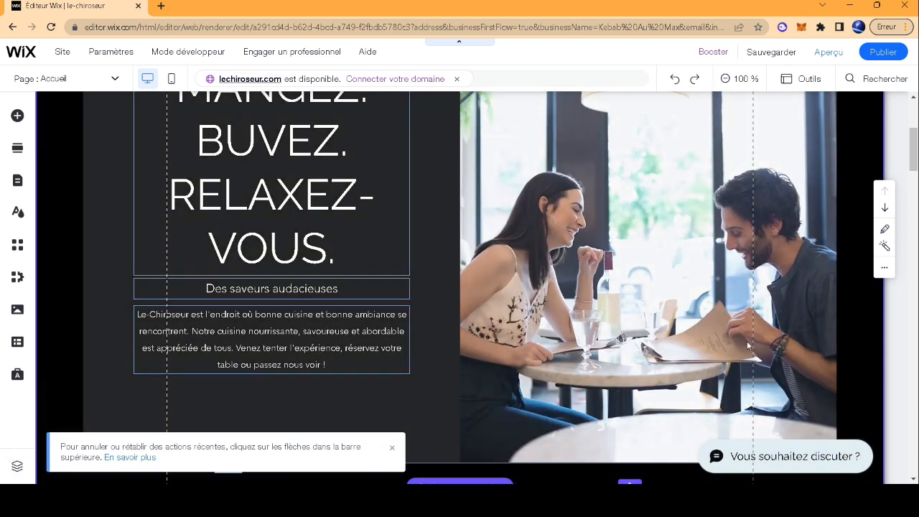
left_click(749, 339)
left_click(749, 339)
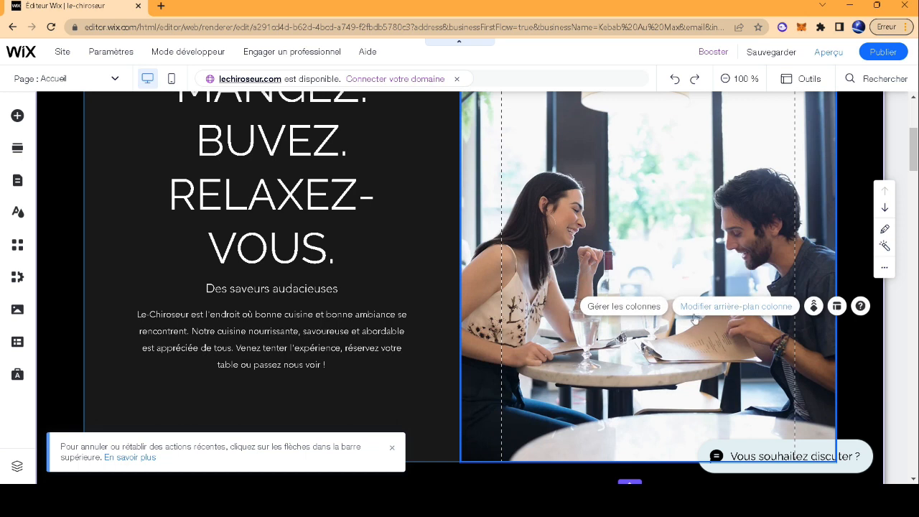
Replace the hero's right-column background with a kebab-grill photo from a kebab image search
left_click(730, 307)
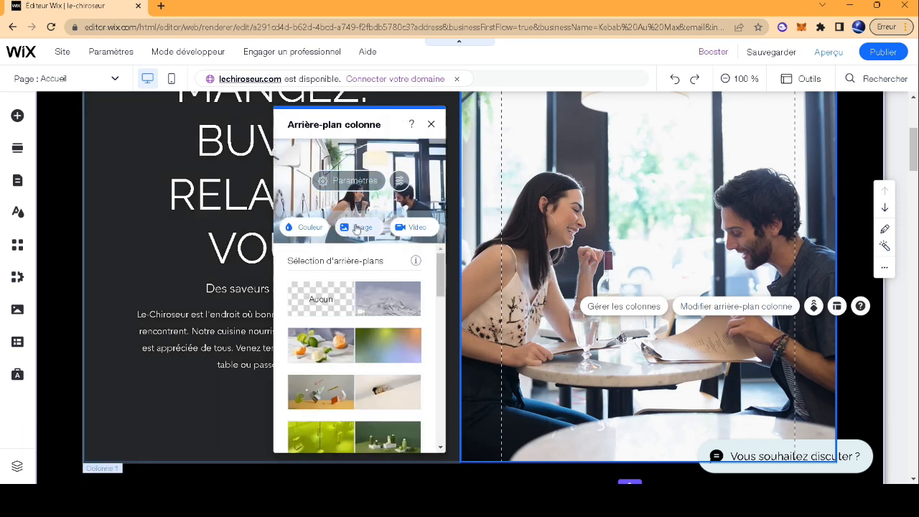
left_click(359, 227)
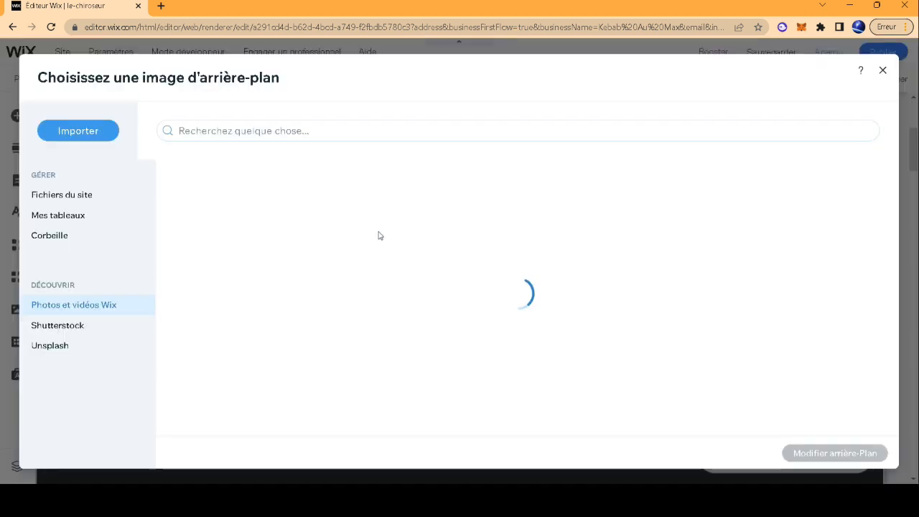
type("kebab")
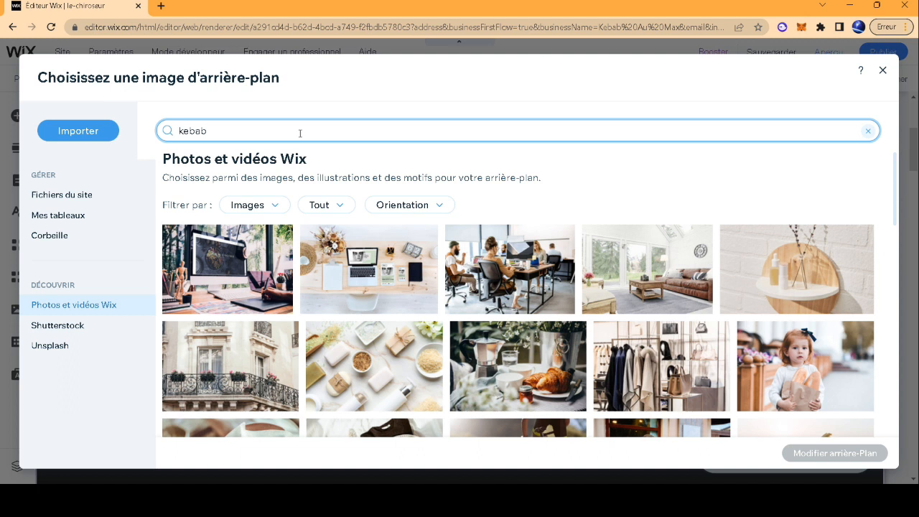
key("Return")
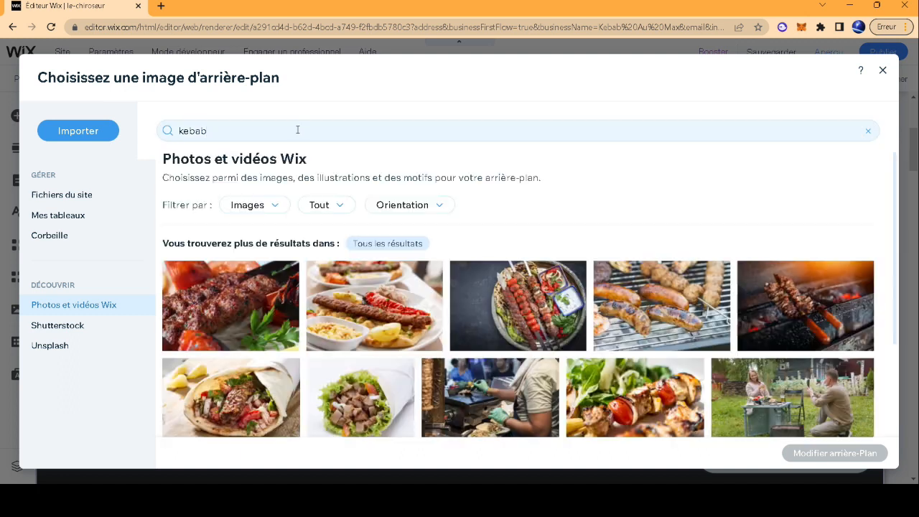
scroll(593, 244, "down", 2)
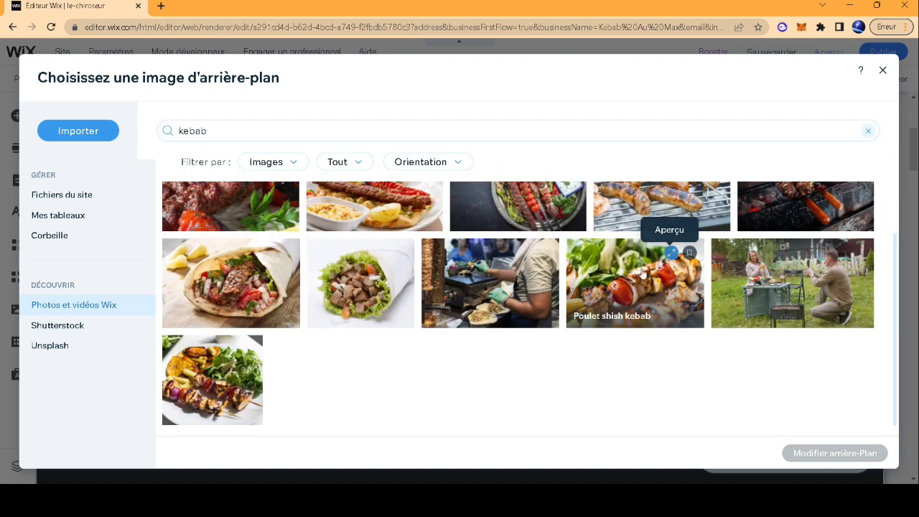
left_click(483, 285)
left_click(848, 456)
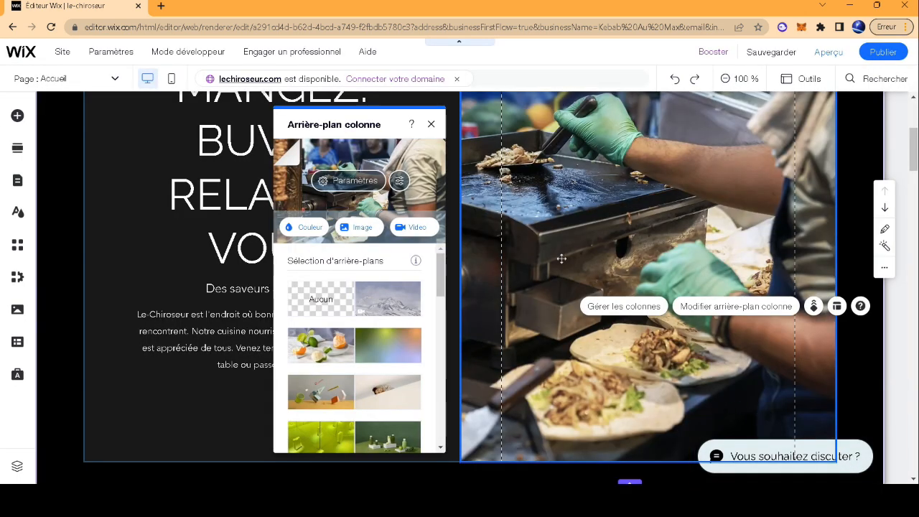
Close the column settings and open the À PROPOS strip's background settings
left_click(431, 124)
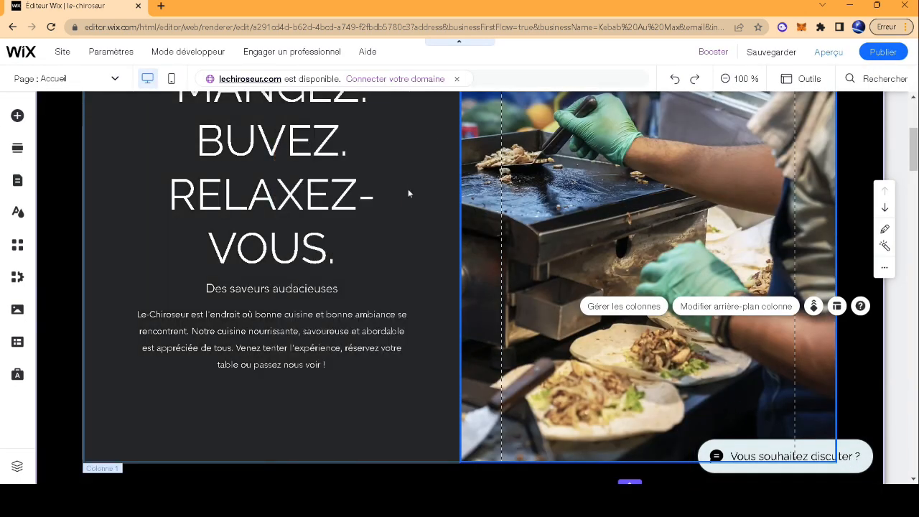
scroll(337, 215, "up", 2)
scroll(302, 222, "down", 1)
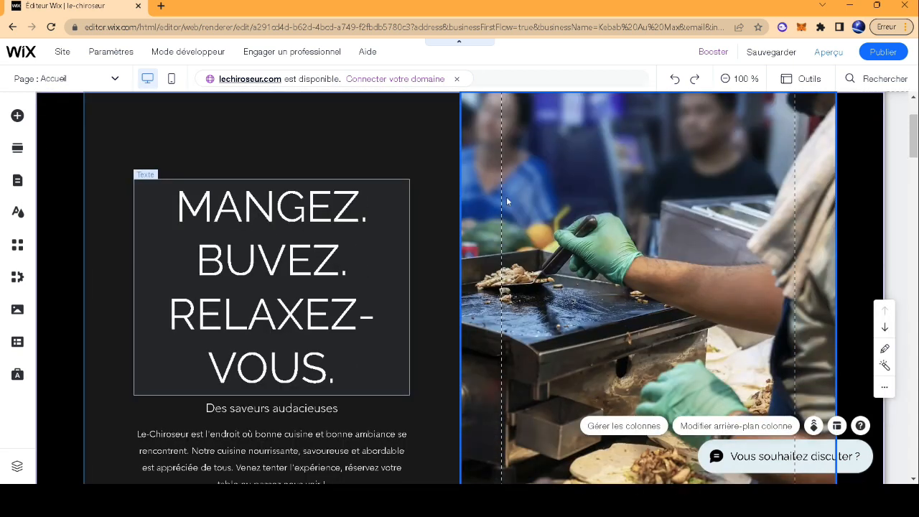
scroll(280, 265, "down", 3)
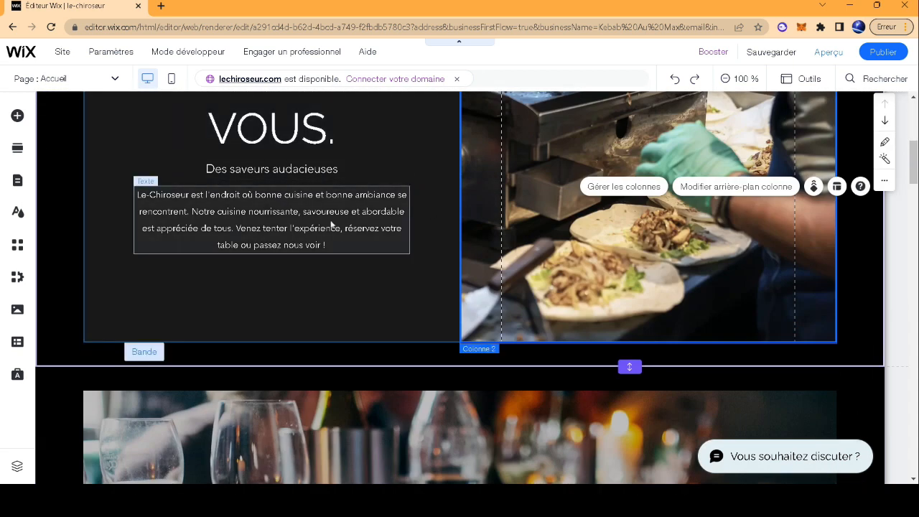
scroll(331, 225, "down", 4)
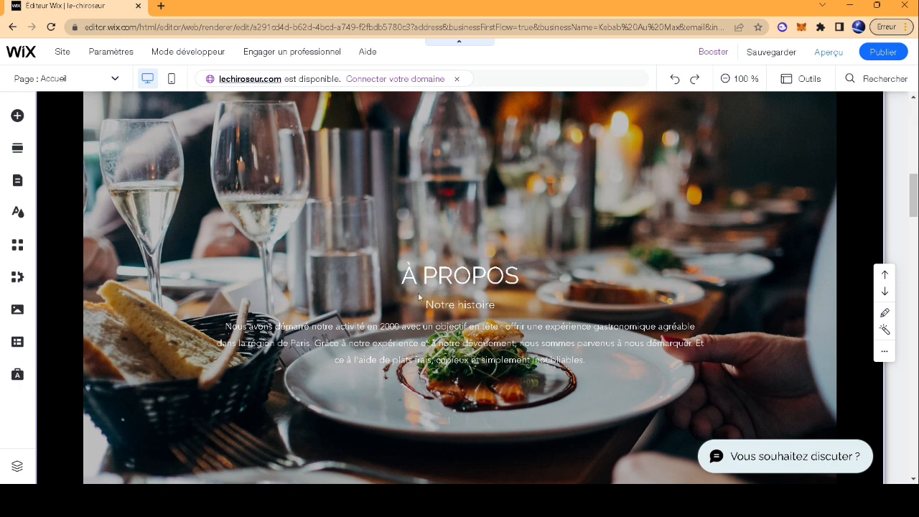
scroll(572, 360, "down", 3)
scroll(296, 249, "up", 5)
scroll(632, 259, "down", 3)
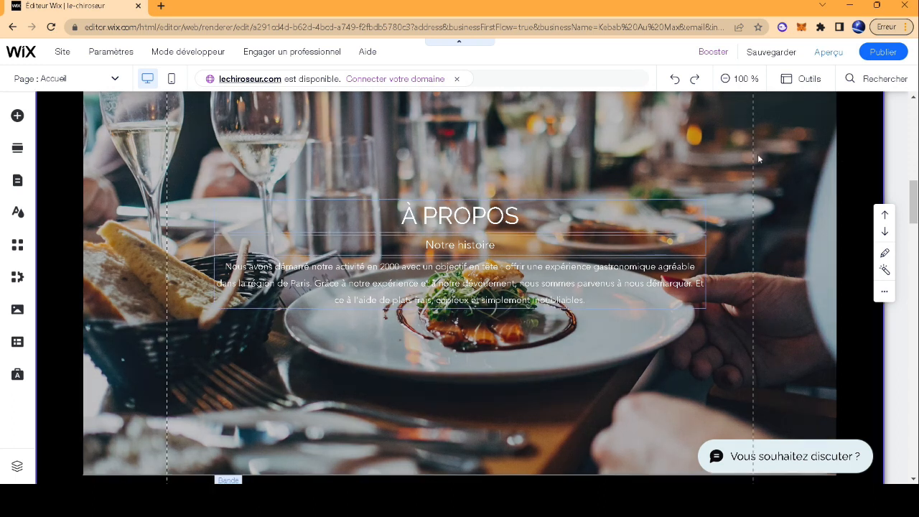
left_click(757, 154)
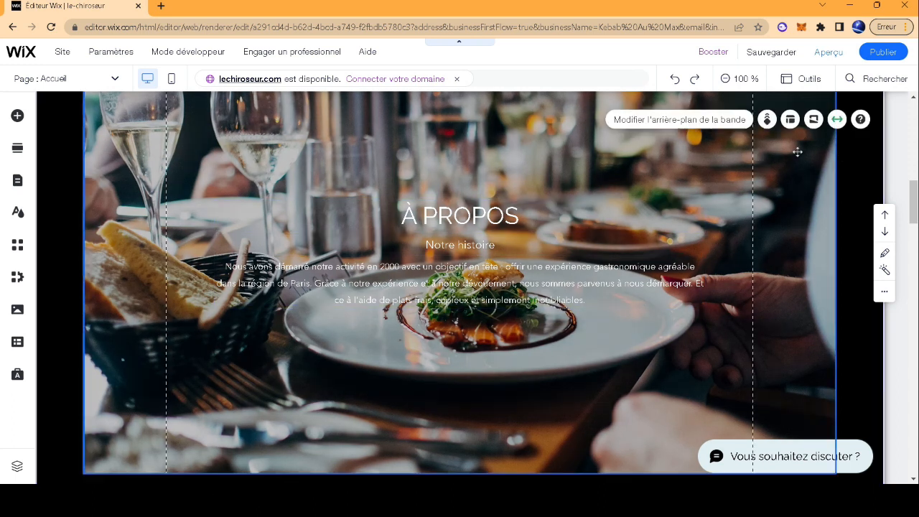
left_click(726, 119)
Search 'kebab' and set the kebab spit photo as the À PROPOS strip background
left_click(769, 227)
left_click(294, 132)
type("keb")
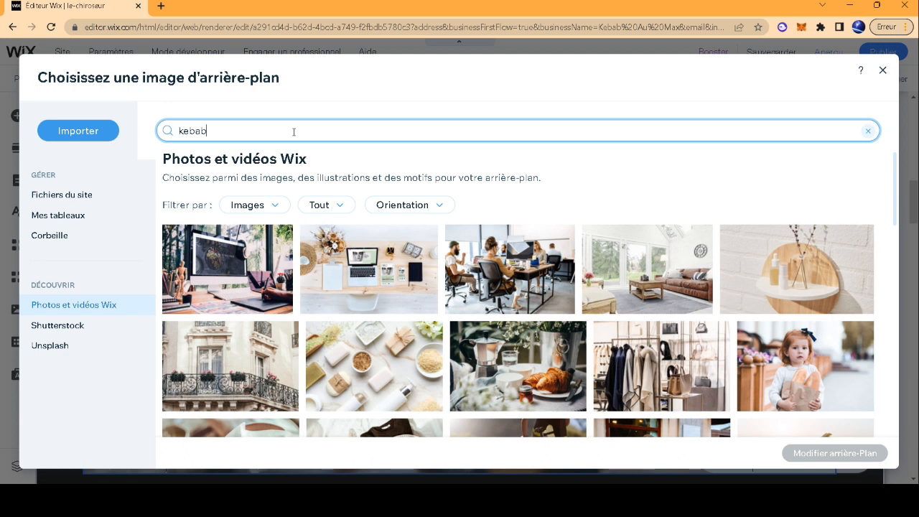
type("ab")
key("Return")
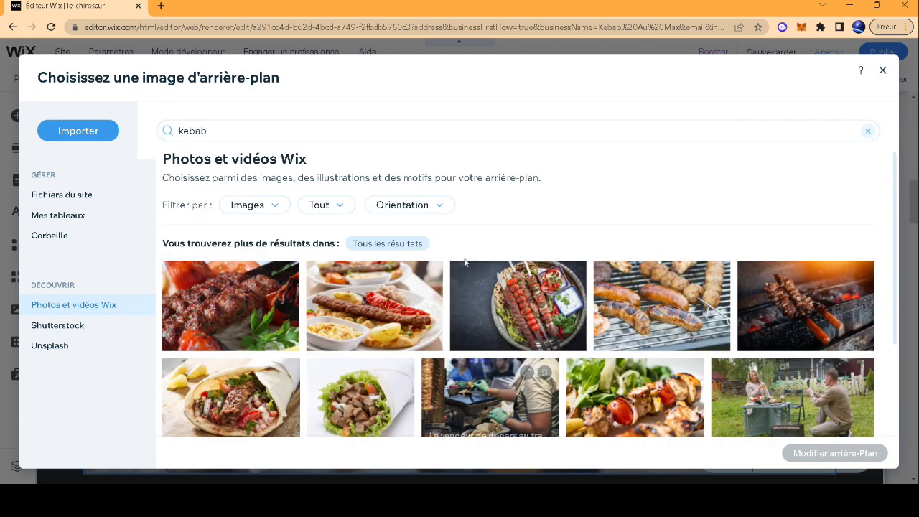
left_click(388, 245)
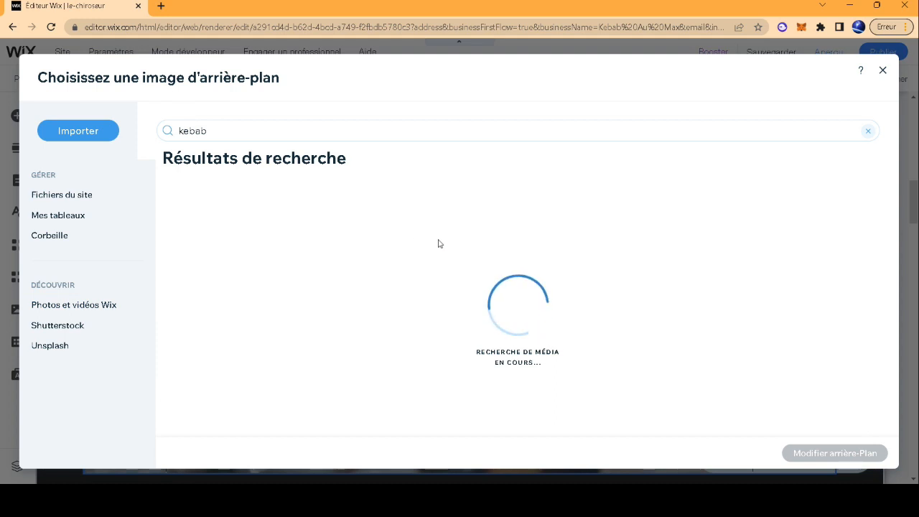
scroll(440, 244, "down", 3)
scroll(439, 244, "down", 1)
scroll(440, 244, "up", 1)
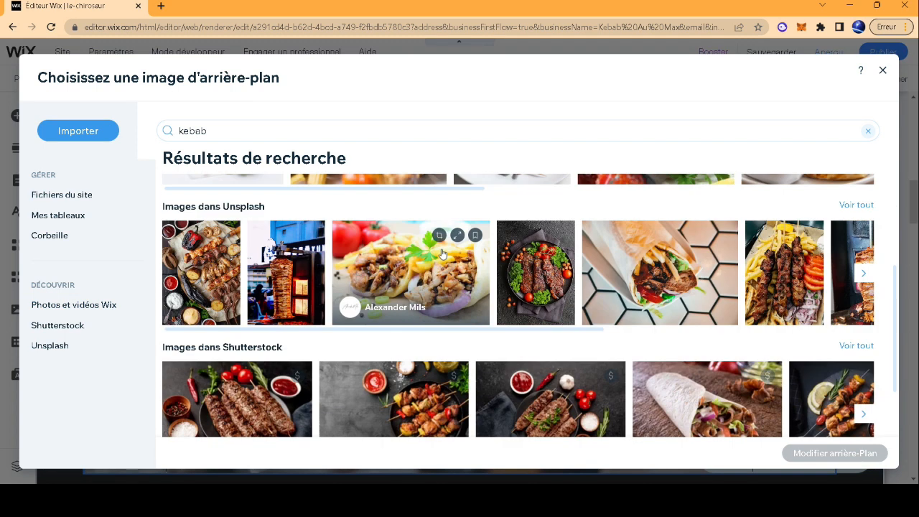
left_click(288, 251)
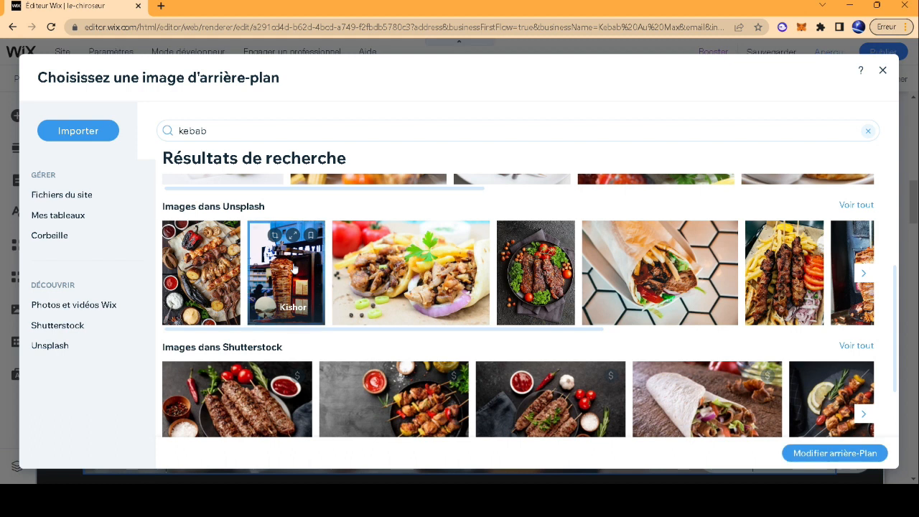
left_click(831, 455)
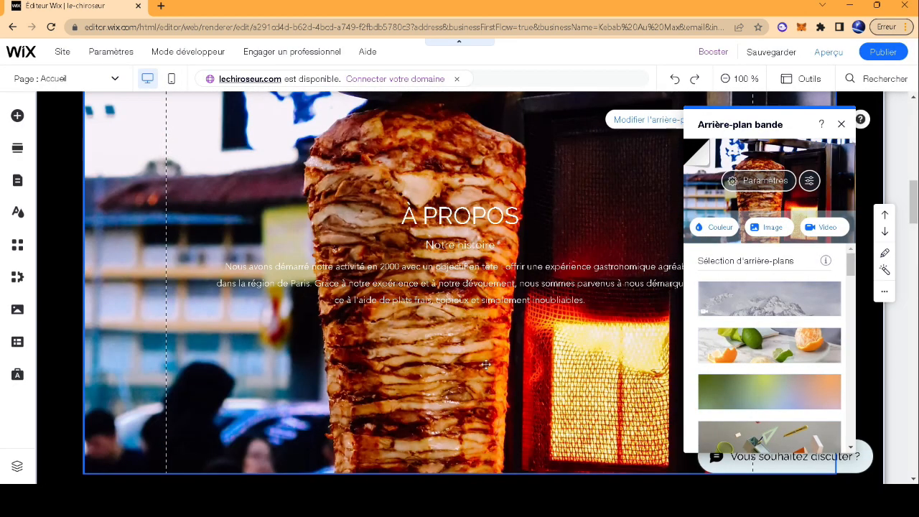
scroll(486, 365, "down", 2)
scroll(487, 365, "up", 3)
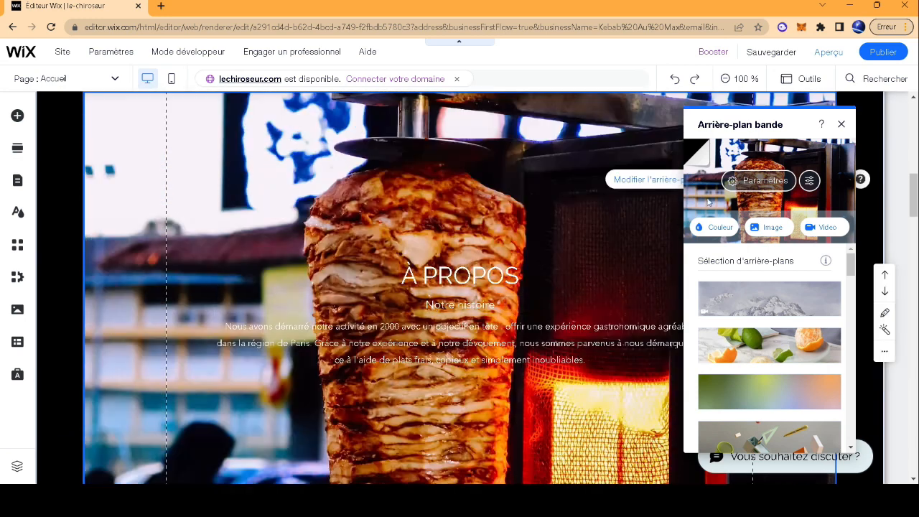
left_click(844, 121)
scroll(528, 187, "down", 3)
Select the grilled-vegetables column of the Légumes grillés strip and open its background settings
scroll(528, 187, "up", 2)
scroll(527, 187, "down", 4)
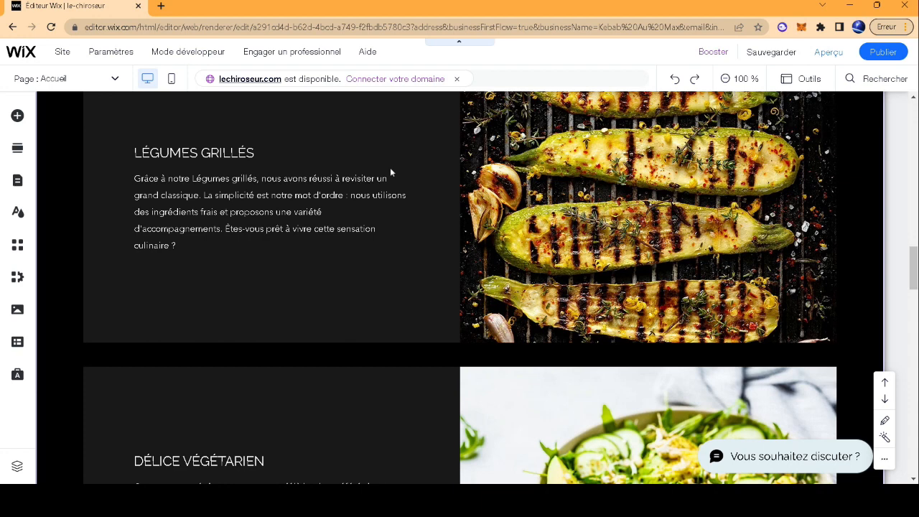
scroll(391, 172, "down", 4)
scroll(427, 188, "up", 3)
scroll(648, 246, "down", 4)
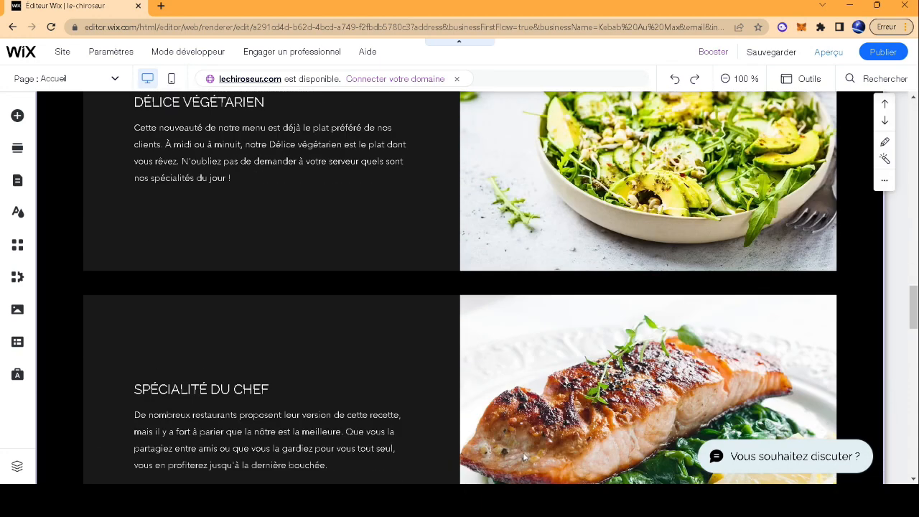
scroll(649, 246, "up", 5)
left_click(781, 239)
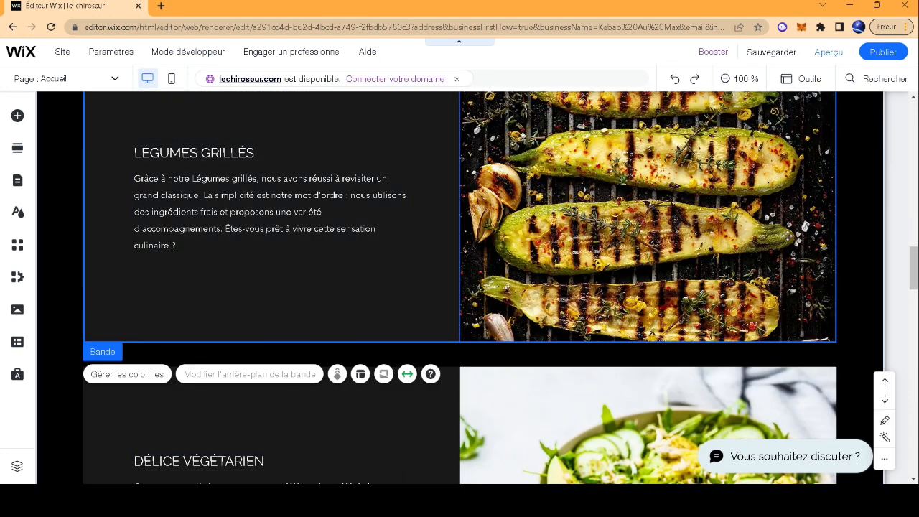
right_click(803, 228)
left_click(843, 198)
scroll(843, 199, "up", 2)
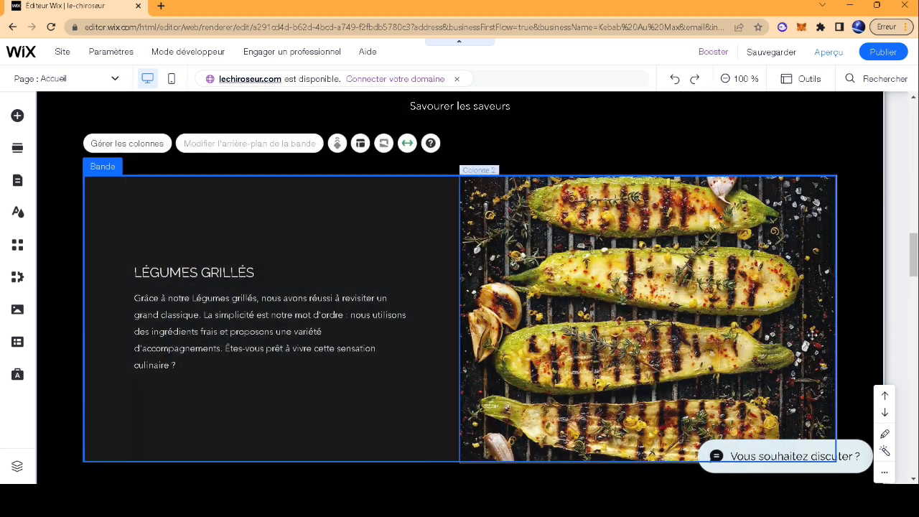
left_click(810, 335)
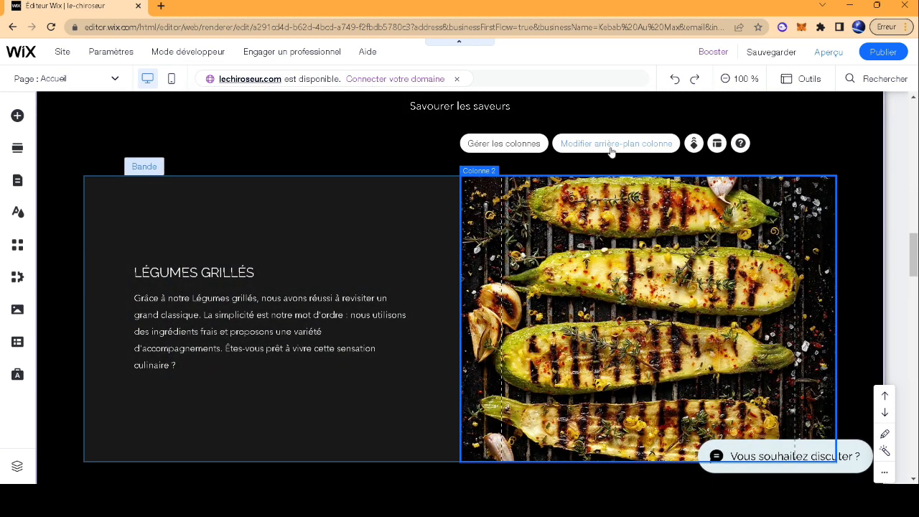
left_click(611, 147)
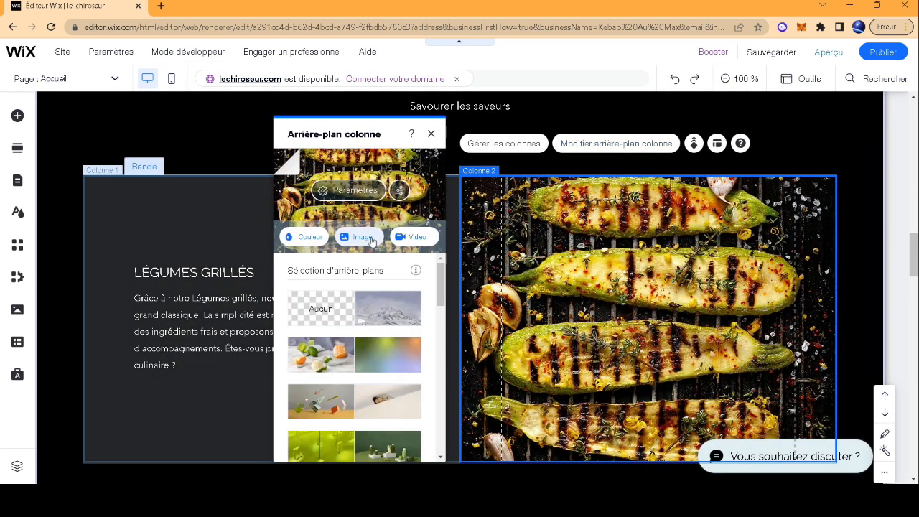
Search 'Kebab' and apply the kebab plate photo on orange as the column background
left_click(369, 240)
left_click(252, 130)
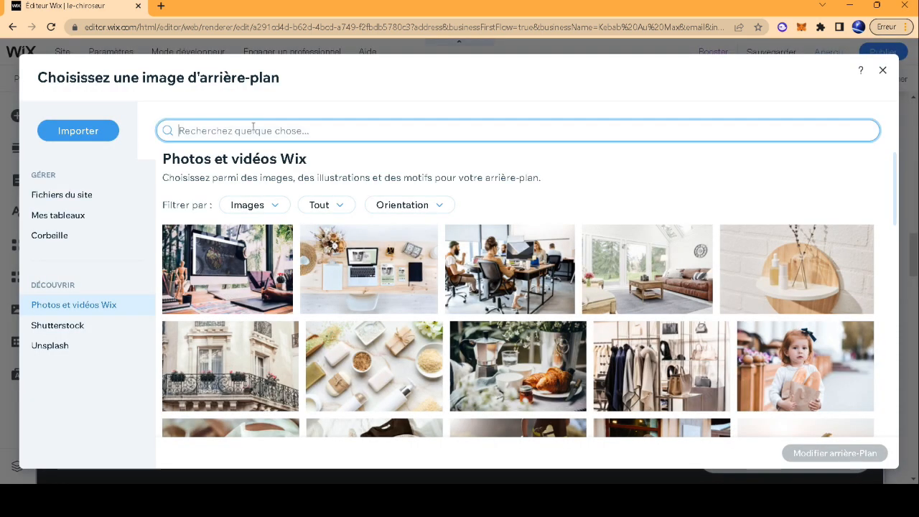
type("Kebab")
key("Return")
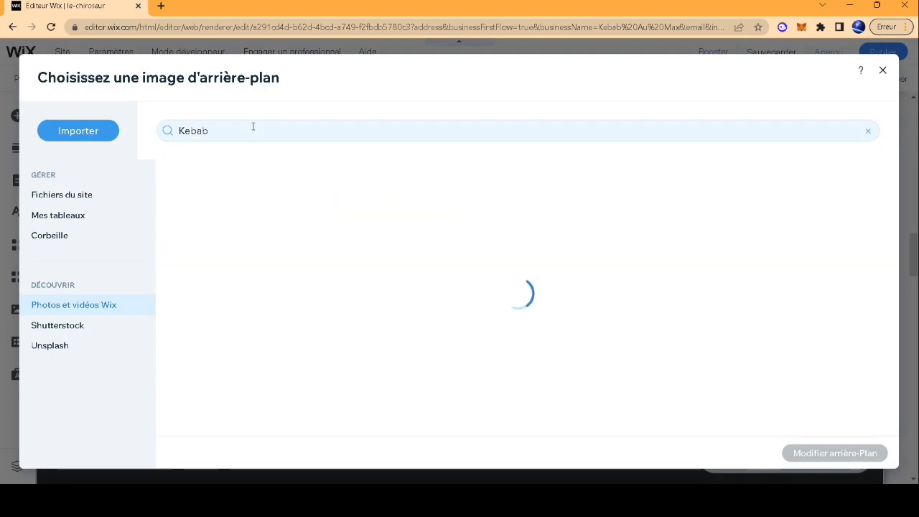
scroll(392, 208, "down", 2)
scroll(384, 179, "up", 2)
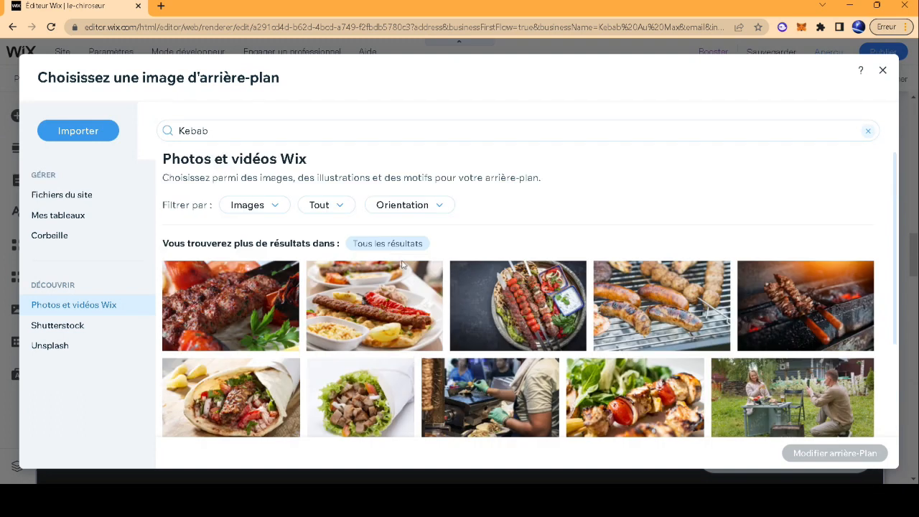
left_click(391, 244)
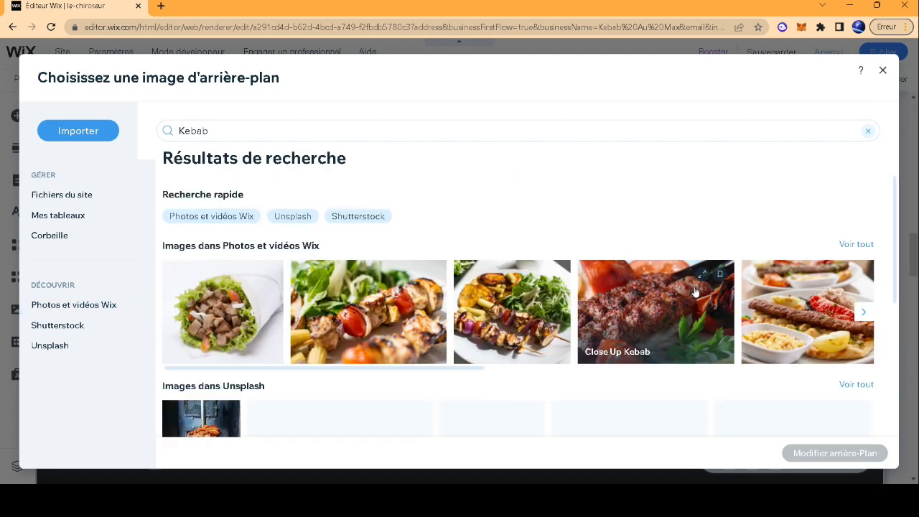
scroll(686, 298, "down", 2)
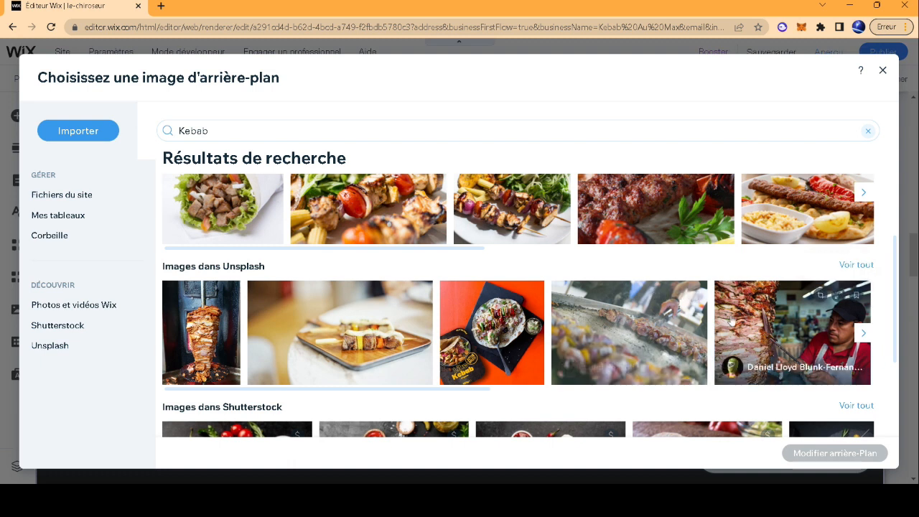
left_click(492, 333)
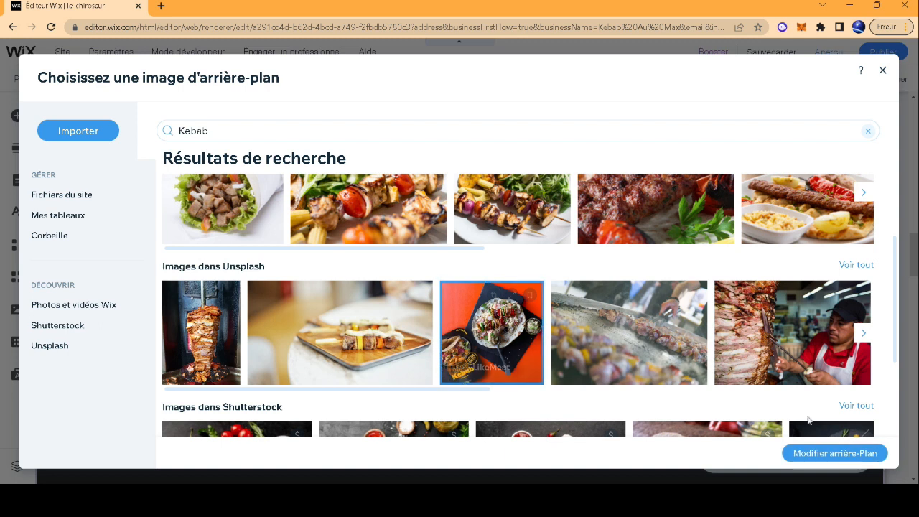
left_click(868, 453)
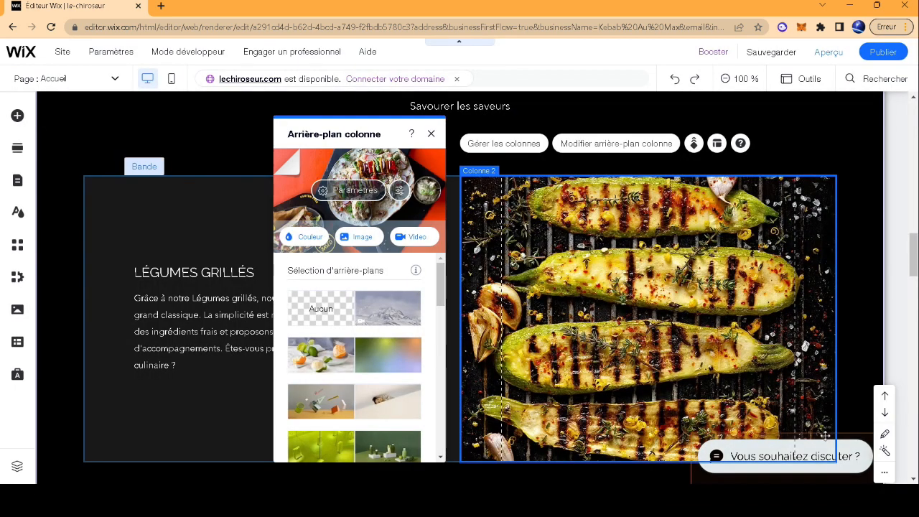
Open the background settings of the Délice végétarien picture column and choose a new image
scroll(821, 287, "down", 5)
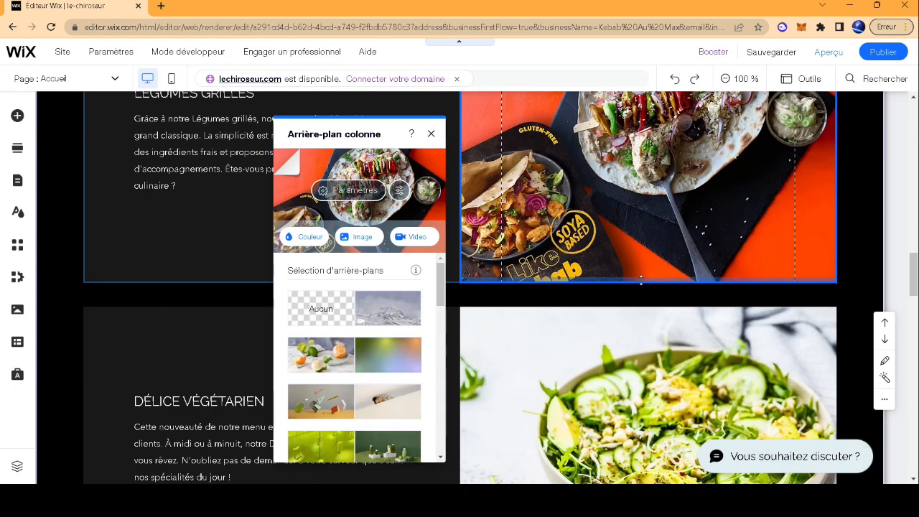
left_click(821, 287)
left_click(821, 287)
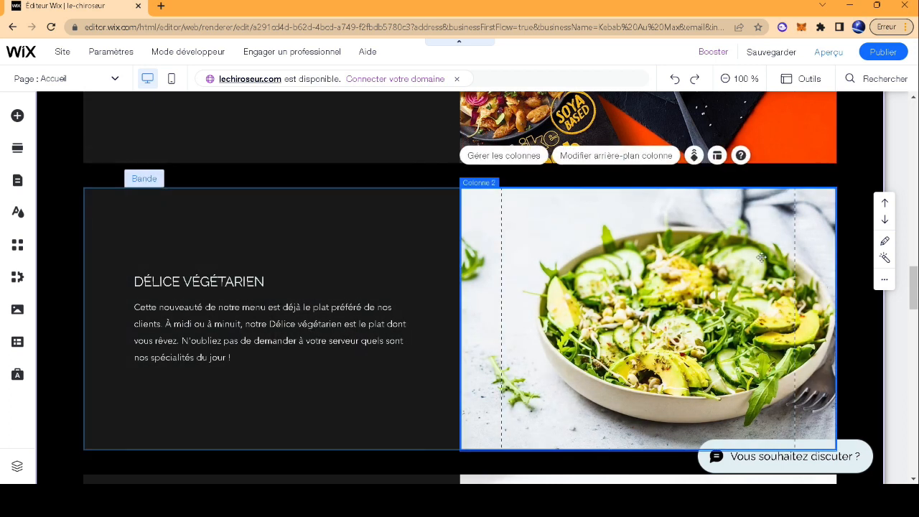
left_click(635, 156)
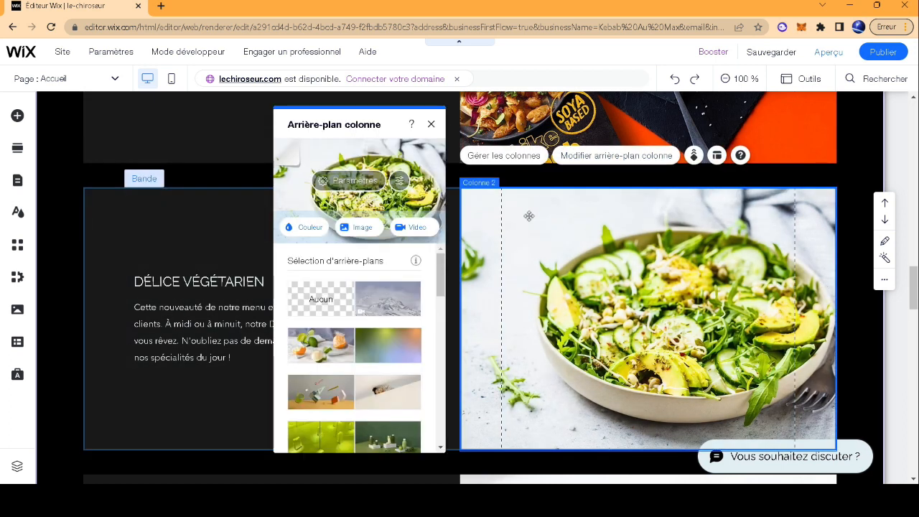
left_click(357, 225)
Search the stock library for 'Tacos' and apply a close-up tacos photo as the column background
left_click(312, 125)
type("Tacos")
key("Return")
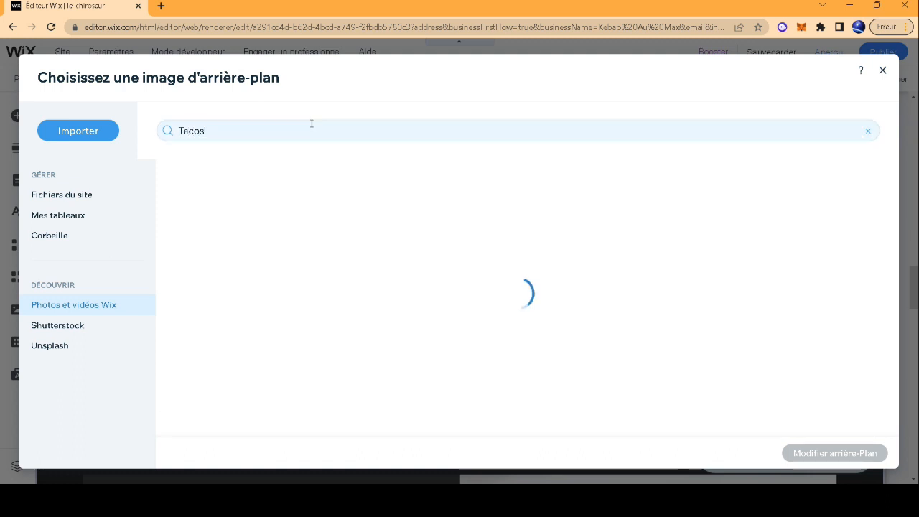
scroll(373, 279, "down", 1)
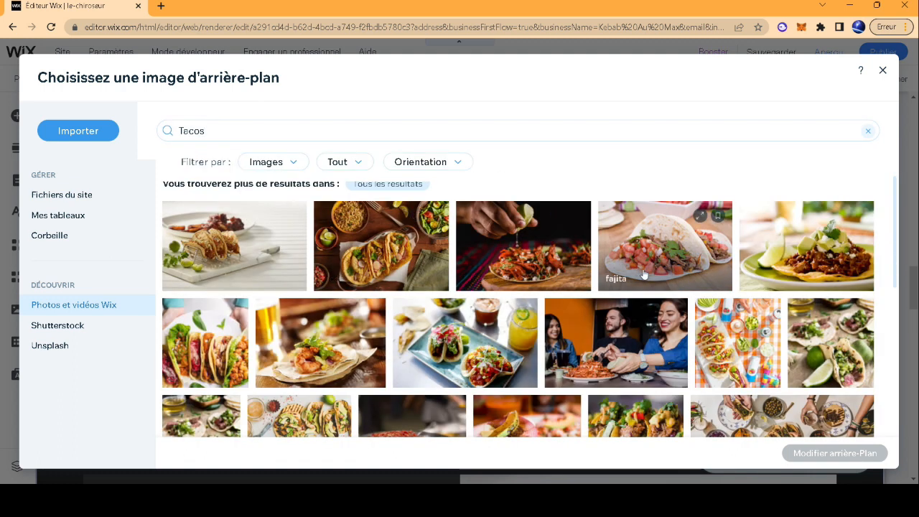
scroll(632, 273, "down", 1)
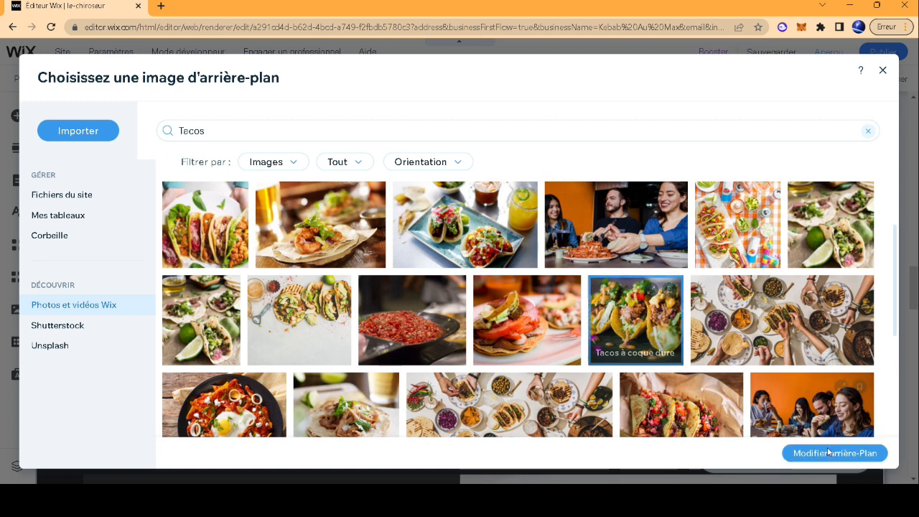
left_click(868, 452)
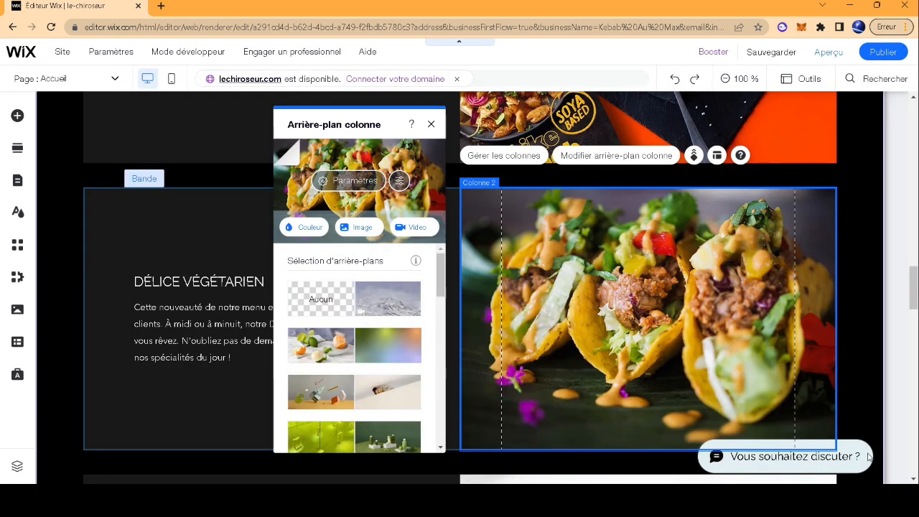
scroll(675, 331, "down", 12)
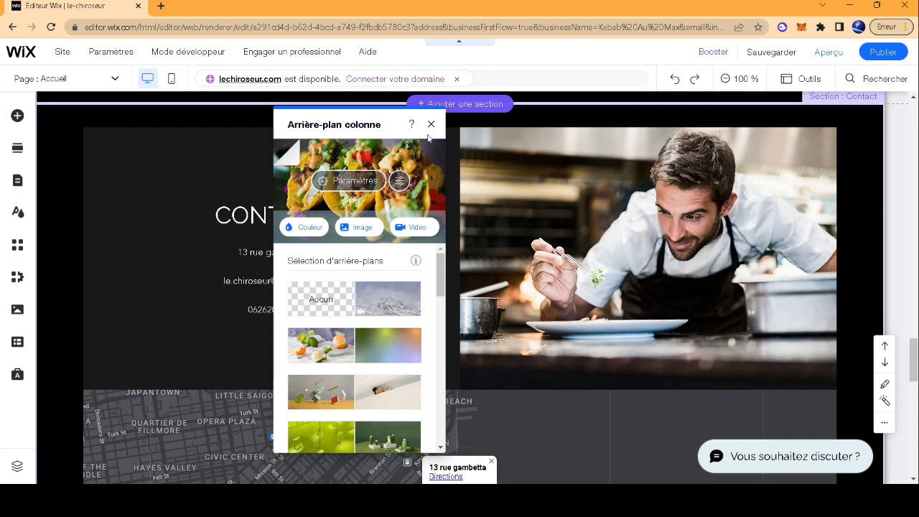
Scroll to HORAIRES and start editing the opening-hours paragraph (Avenir Light, 15 px)
scroll(724, 281, "down", 2)
scroll(404, 301, "up", 3)
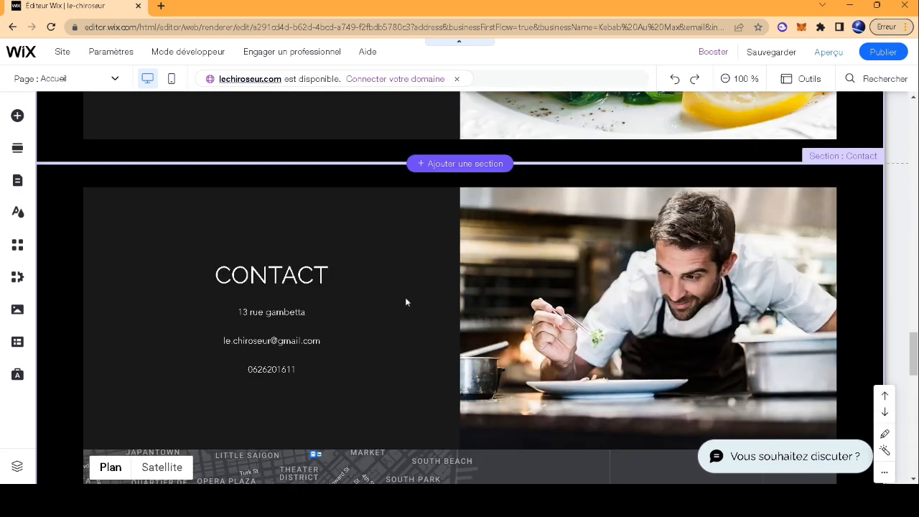
scroll(402, 294, "down", 4)
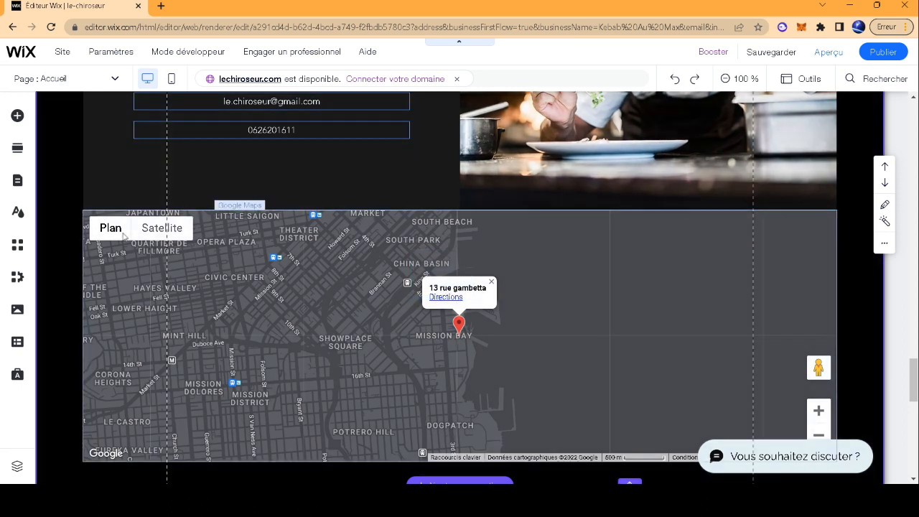
scroll(483, 259, "down", 7)
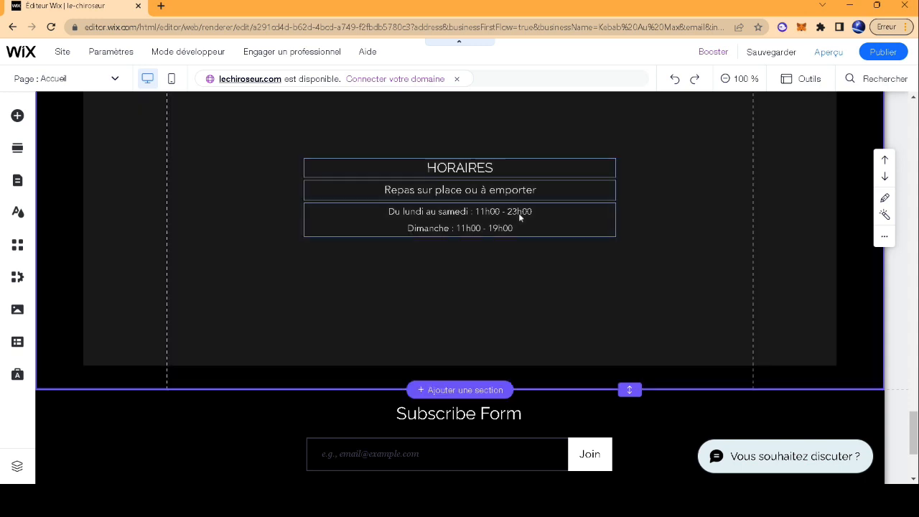
left_click(535, 212)
double_click(524, 213)
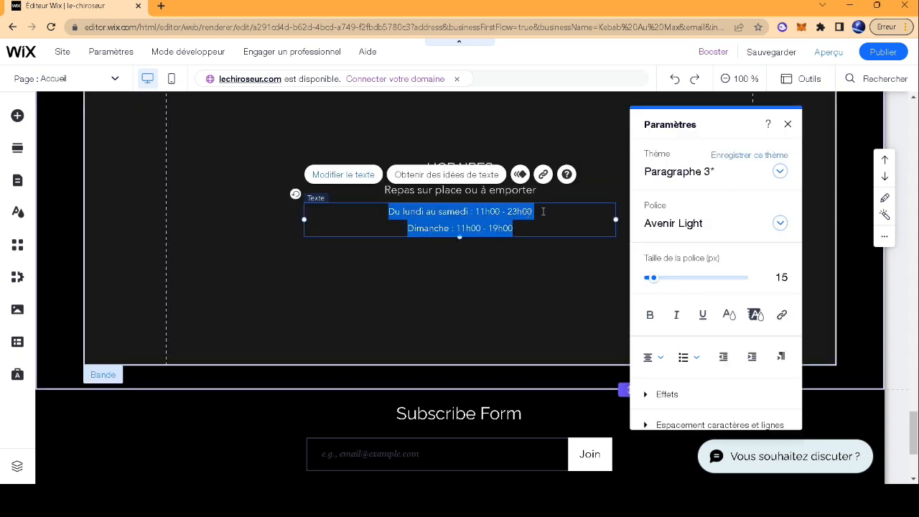
Replace the 23h00 closing time with 11h05 on the 'Du lundi au samedi' line
left_click(536, 211)
key("BackSpace")
key("BackSpace")
key("BackSpace")
key("BackSpace")
key("BackSpace")
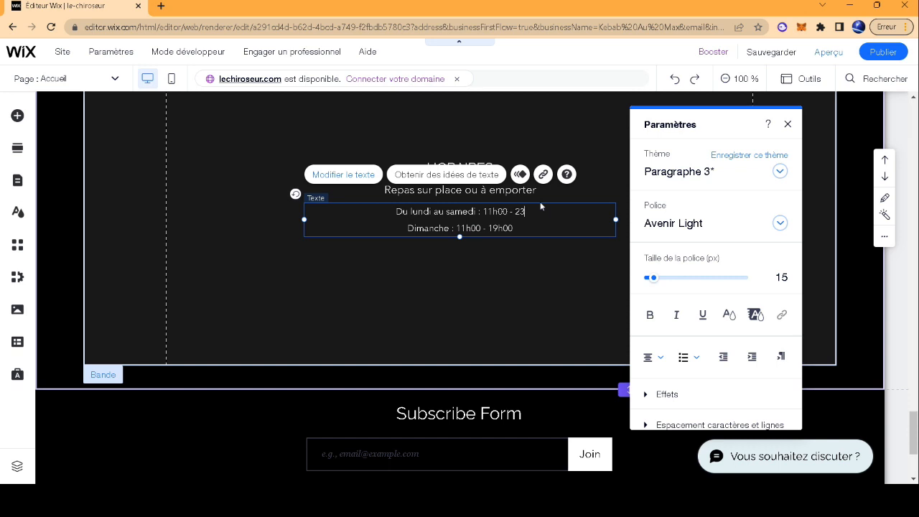
type("11h05")
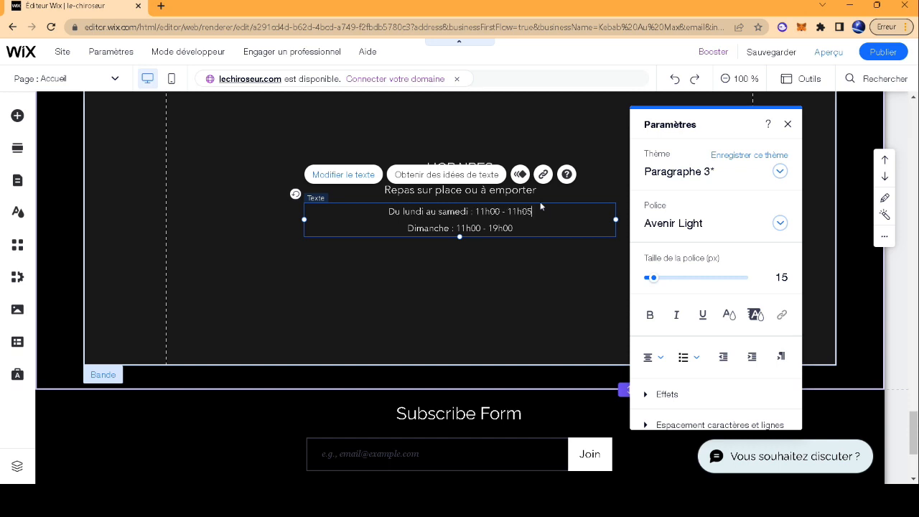
left_click(787, 124)
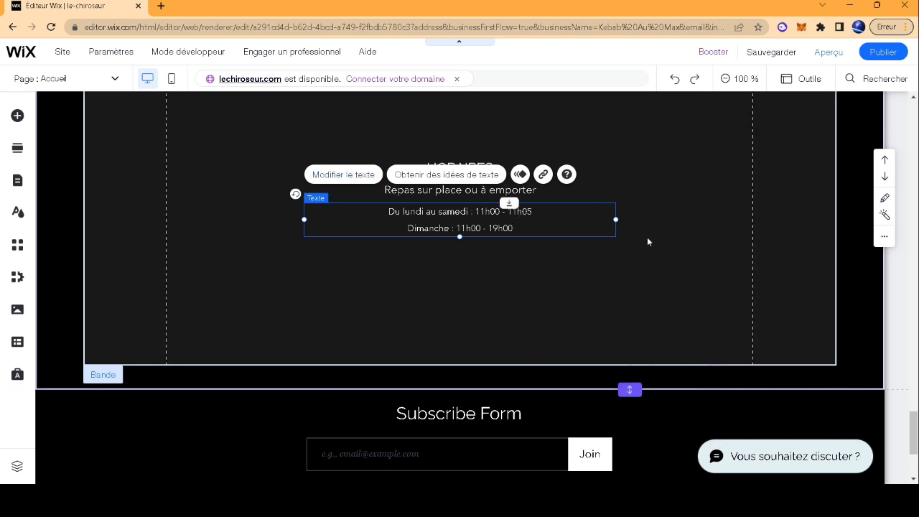
scroll(638, 248, "down", 3)
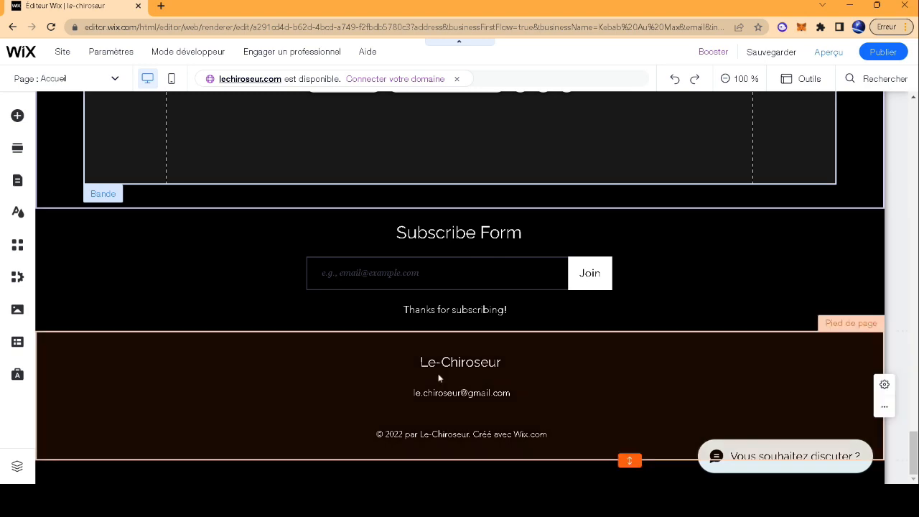
scroll(399, 225, "up", 10)
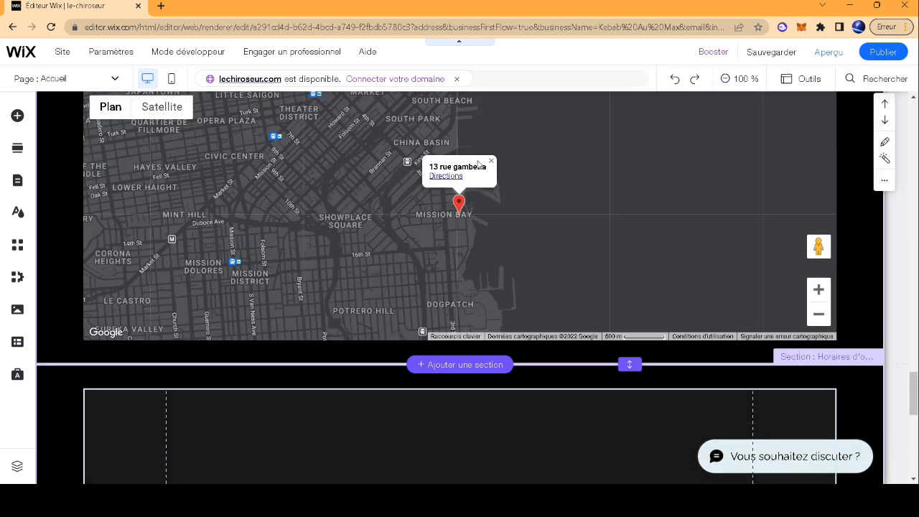
scroll(456, 192, "up", 10)
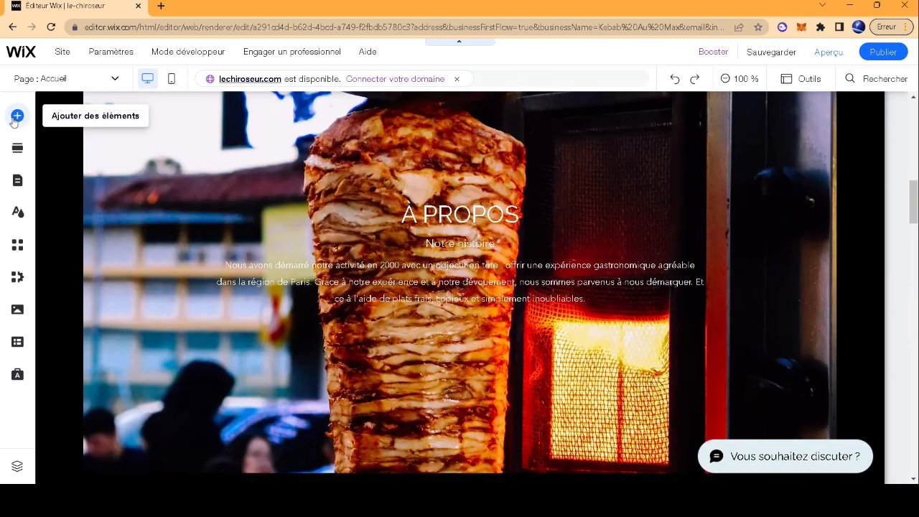
Add a plain dark strip below the À propos section from the Bande elements
left_click(15, 118)
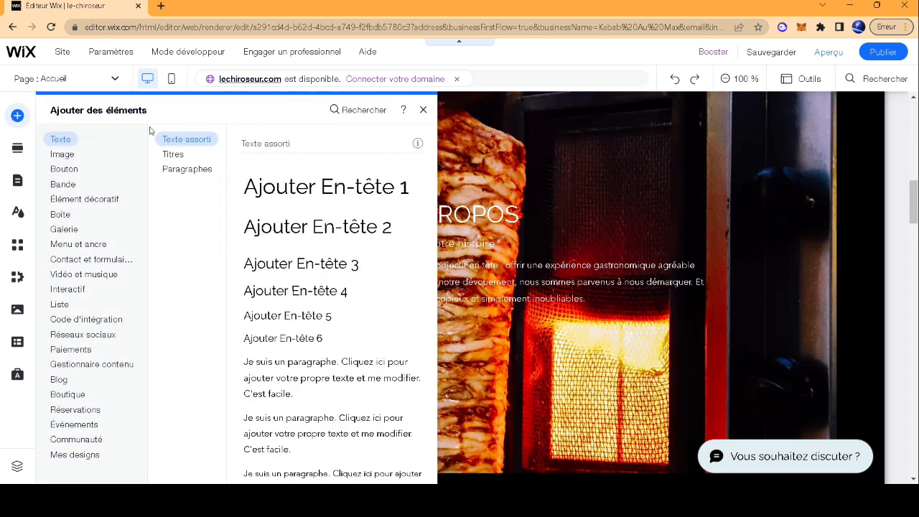
left_click(173, 154)
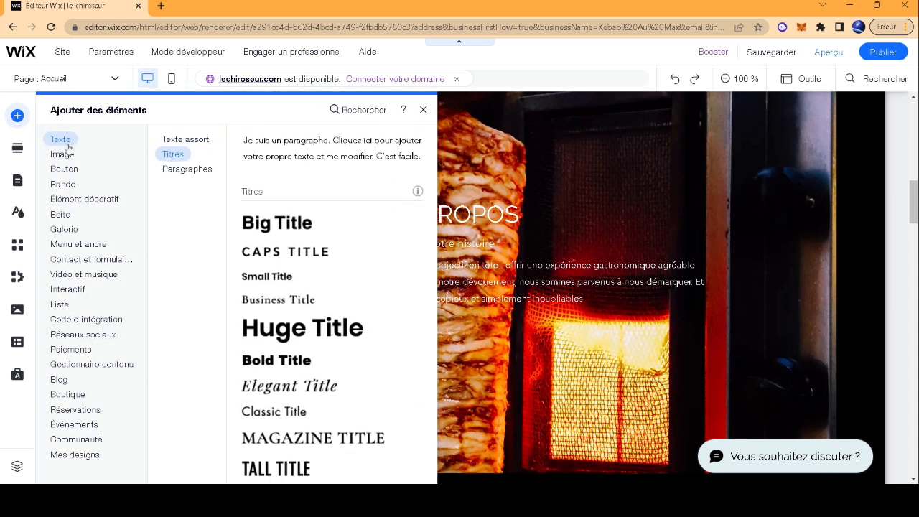
left_click(64, 169)
mouse_move(70, 193)
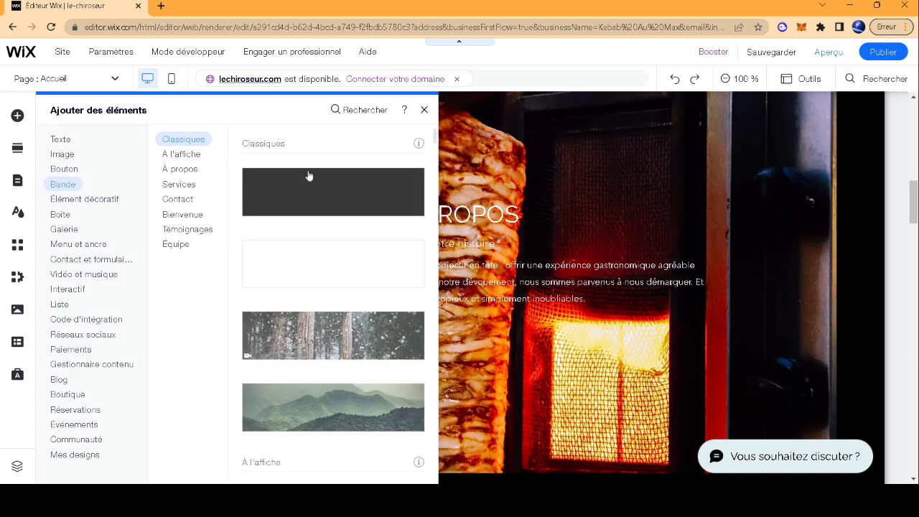
left_click(308, 176)
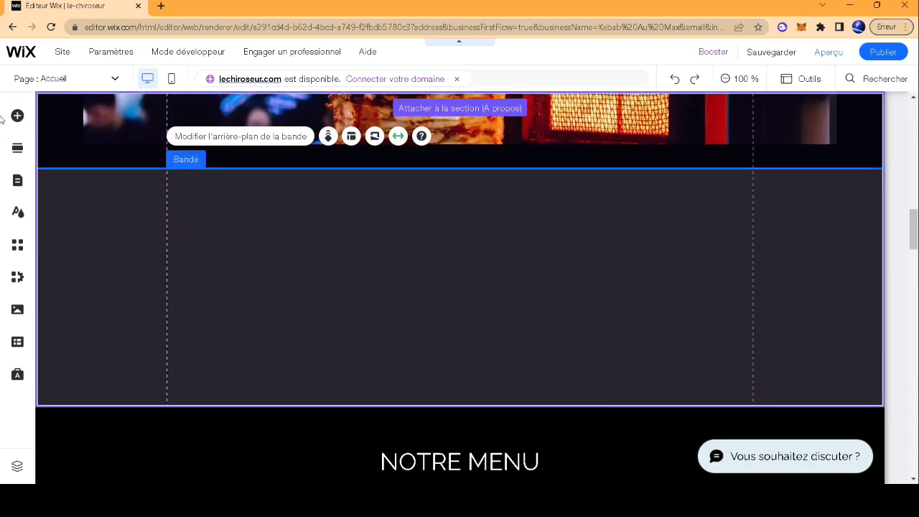
Drop an En-tête 1 heading onto the new strip and change its text to 'A vos assiettes'
left_click(17, 115)
mouse_move(108, 142)
left_click(185, 141)
left_click_drag(359, 188, 367, 194)
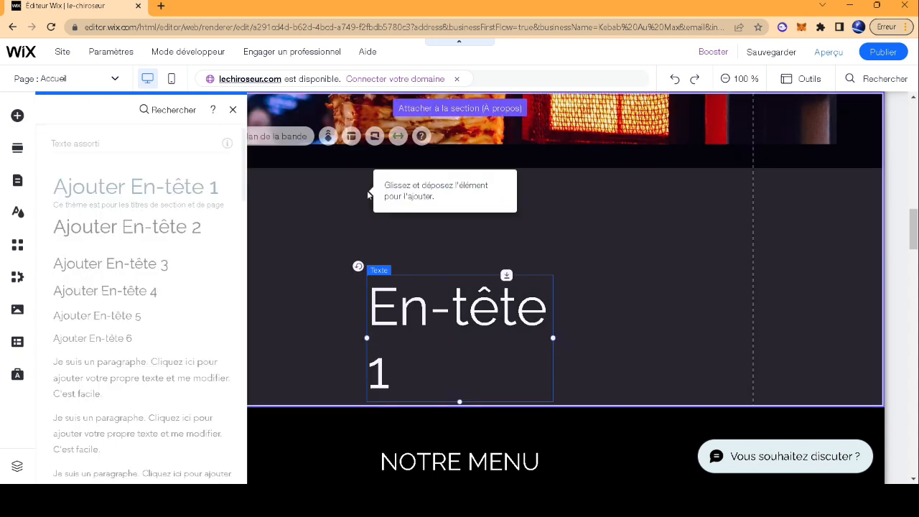
left_click(497, 319)
double_click(497, 319)
key("BackSpace")
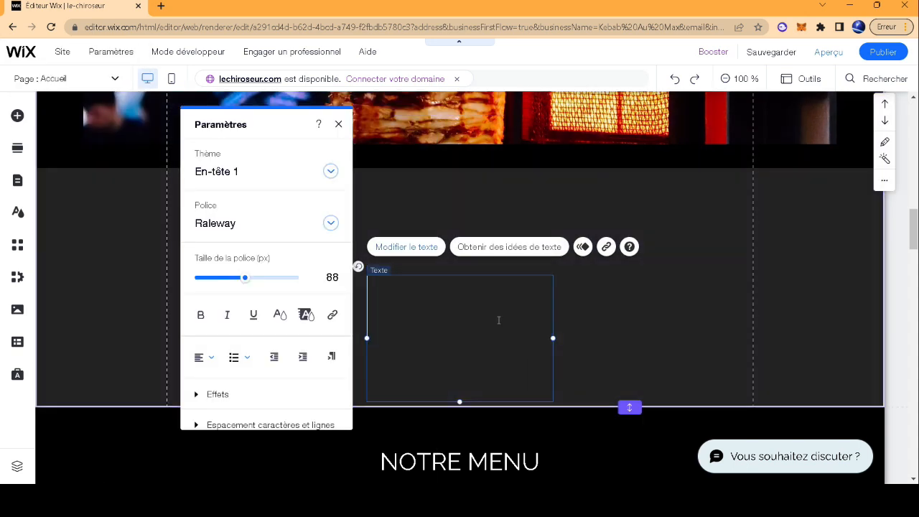
type("A vos assiett")
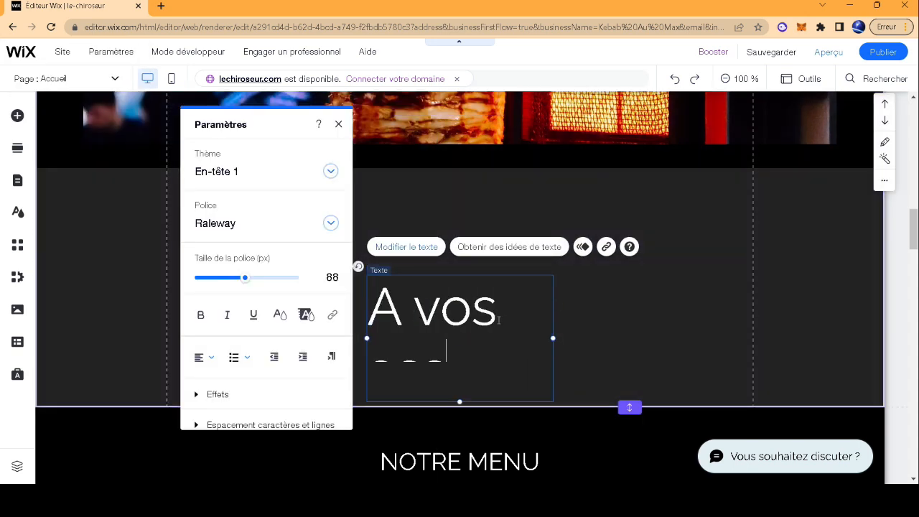
type("es")
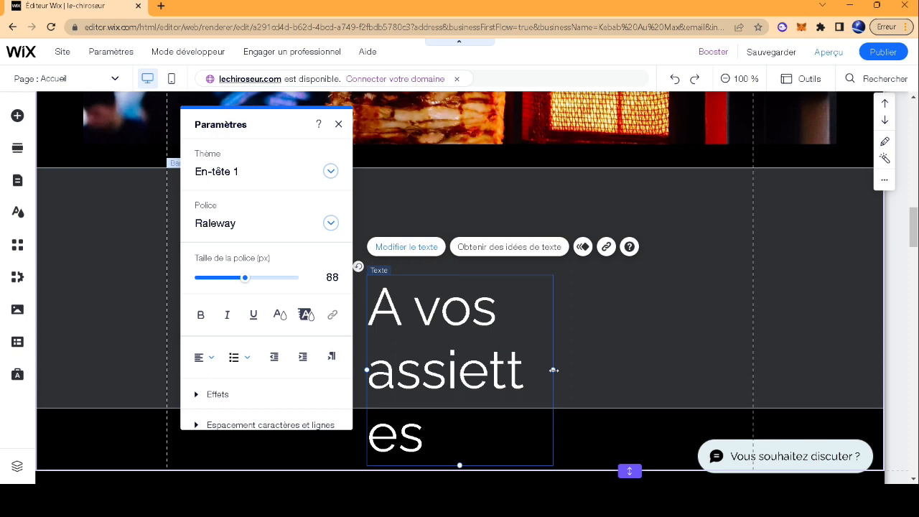
Widen the 'A vos assiettes' heading so 'assiettes' stays unbroken and move it up-left in the strip
left_click_drag(553, 370, 718, 366)
left_click(707, 215)
left_click_drag(657, 373, 656, 319)
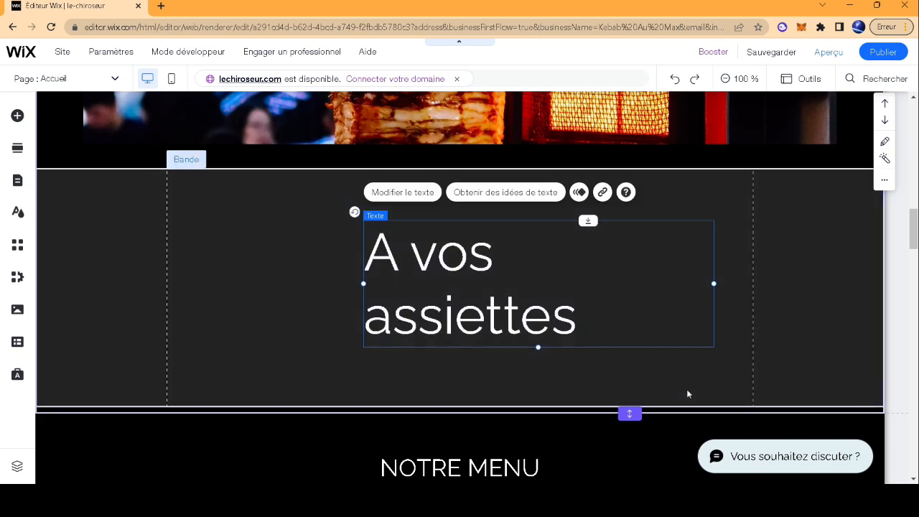
left_click(804, 325)
Scroll the canvas back up to the Kebab Au Max header and MANGEZ. BUVEZ. banner
scroll(767, 329, "up", 15)
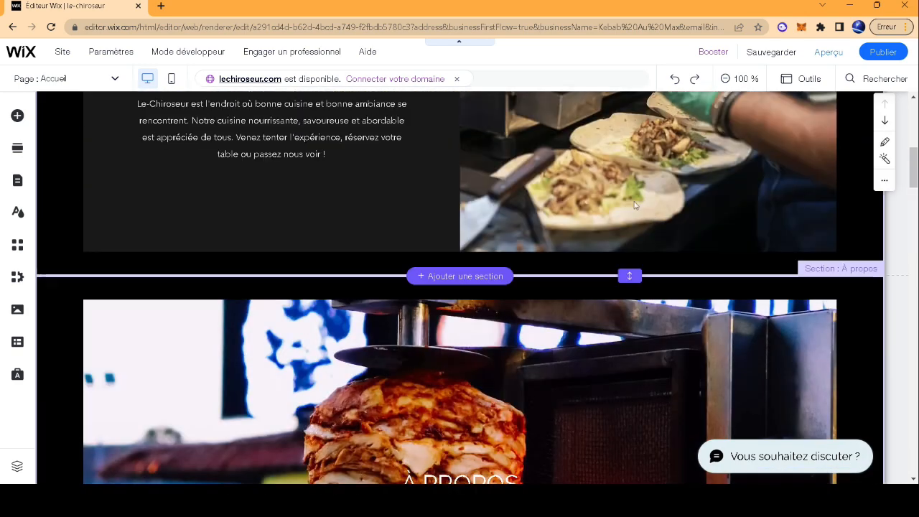
scroll(531, 287, "down", 15)
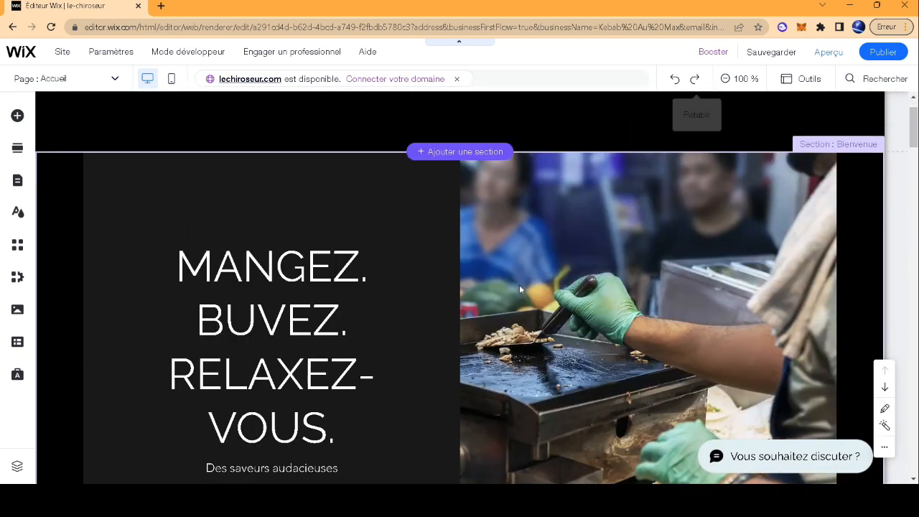
scroll(547, 300, "down", 20)
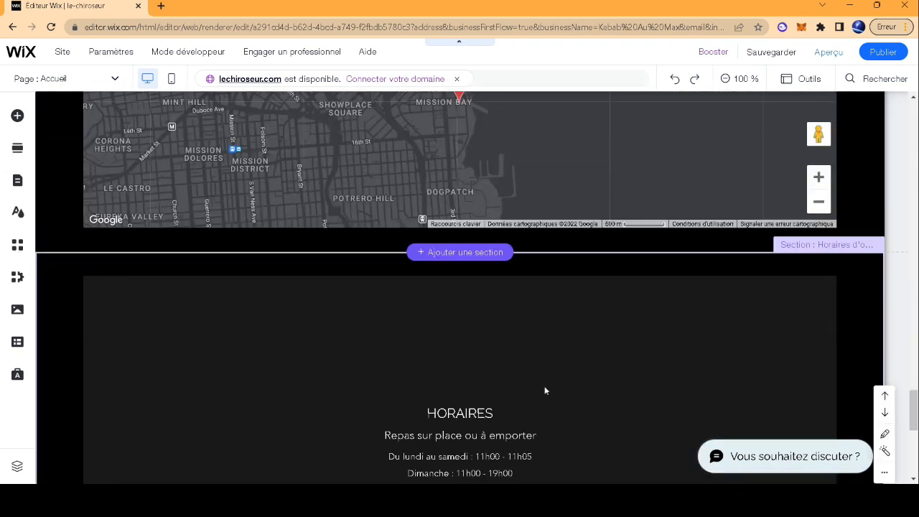
scroll(696, 374, "up", 7)
scroll(709, 289, "up", 20)
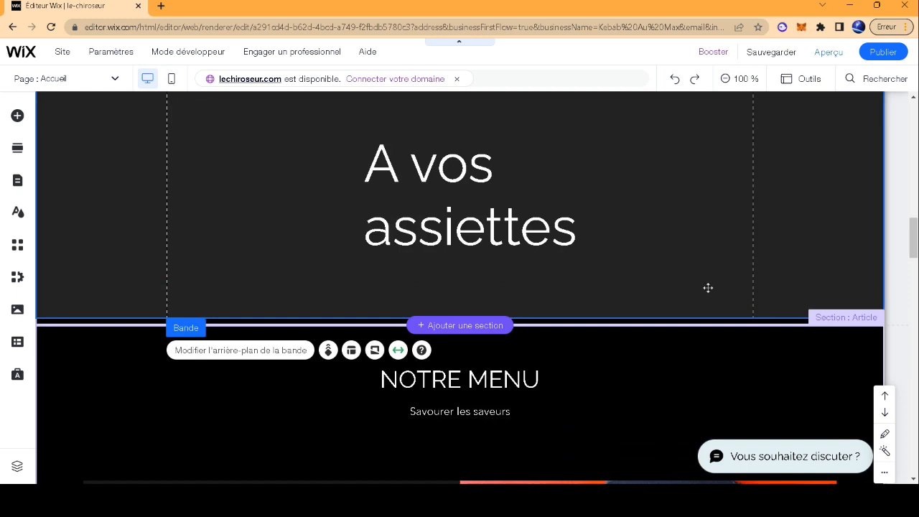
scroll(543, 275, "up", 3)
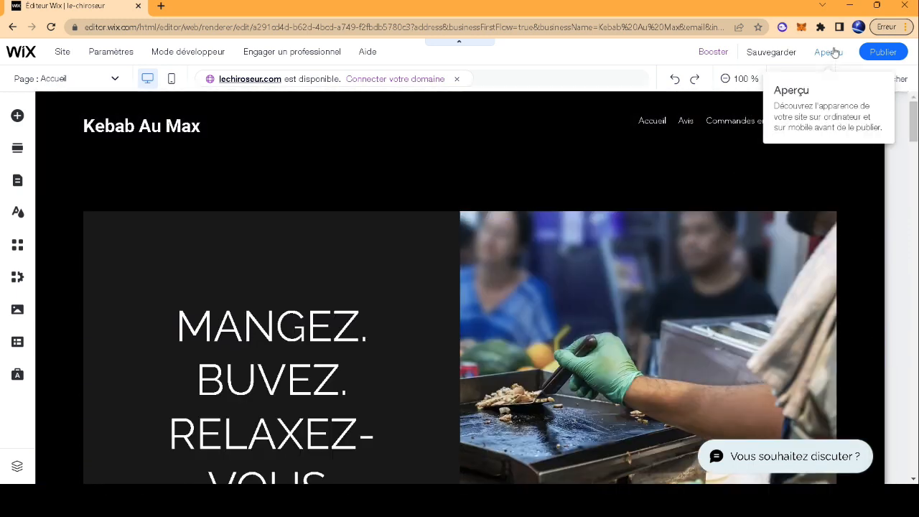
Save the site on the free le-chiroseur wixsite address, then publish it live
left_click(771, 51)
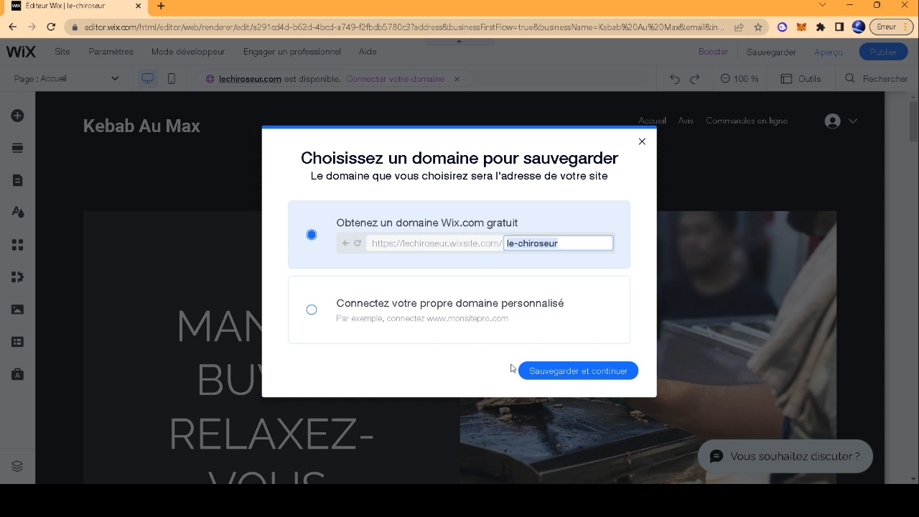
left_click(627, 370)
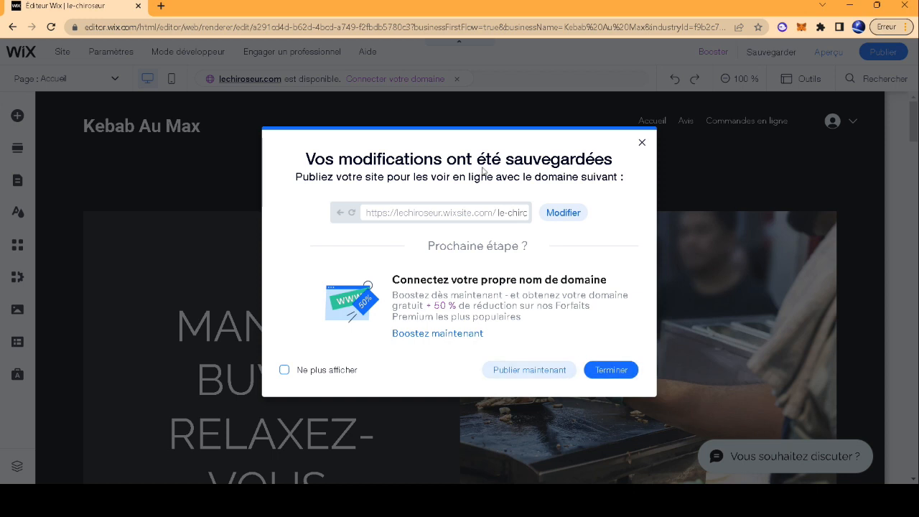
left_click(610, 370)
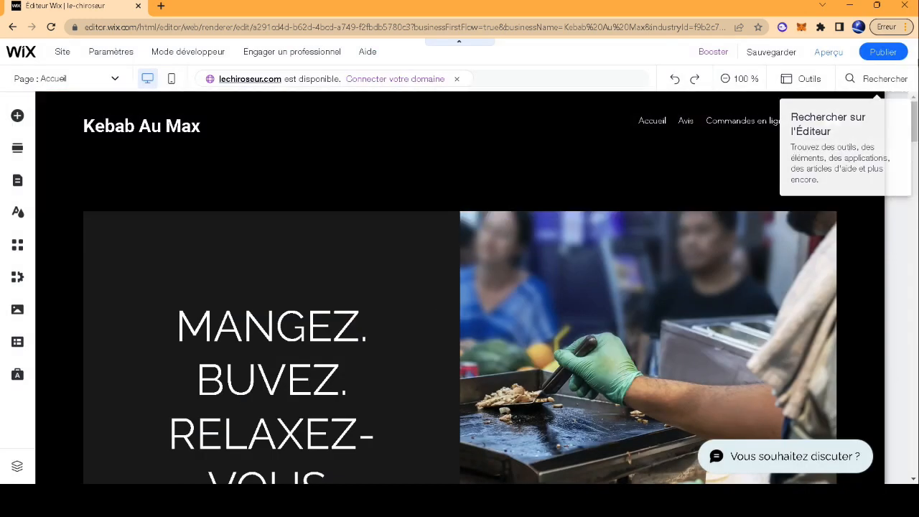
left_click(883, 54)
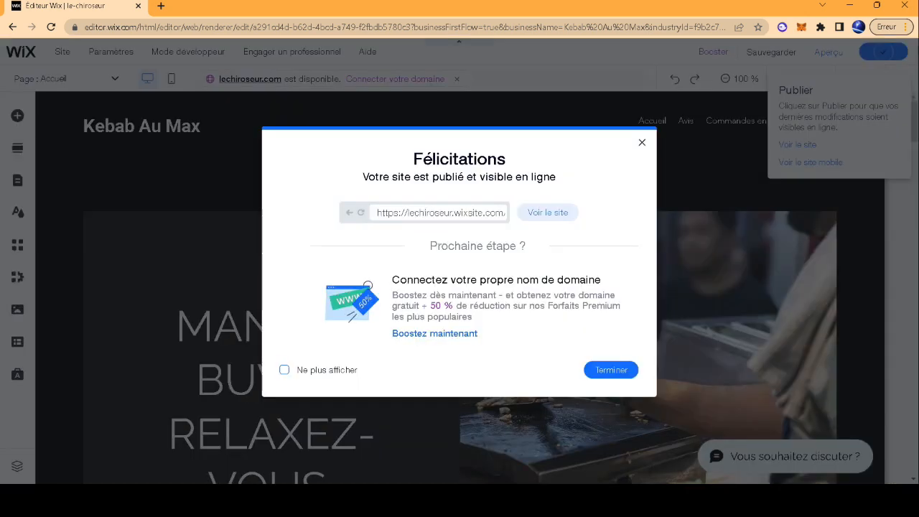
left_click(588, 365)
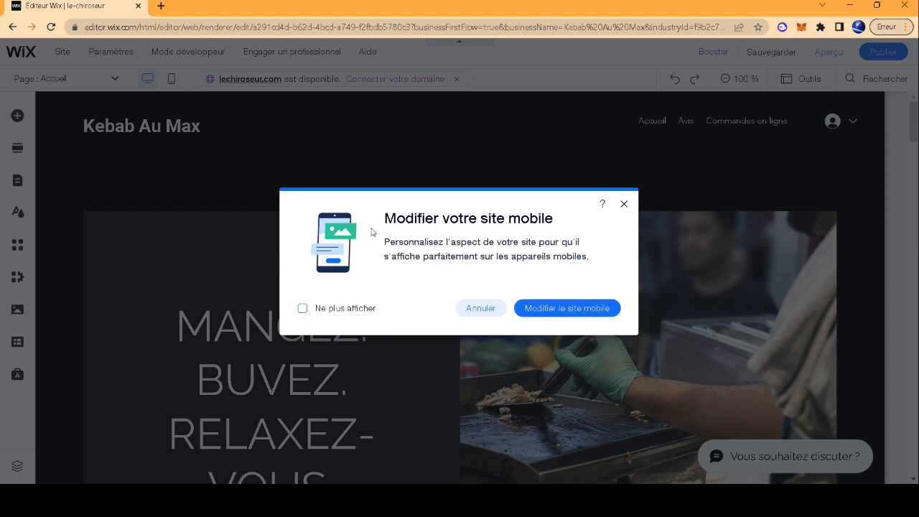
Switch to the mobile site editor, skip its introduction, and scroll to the 'A vos assiettes' strip
left_click(541, 309)
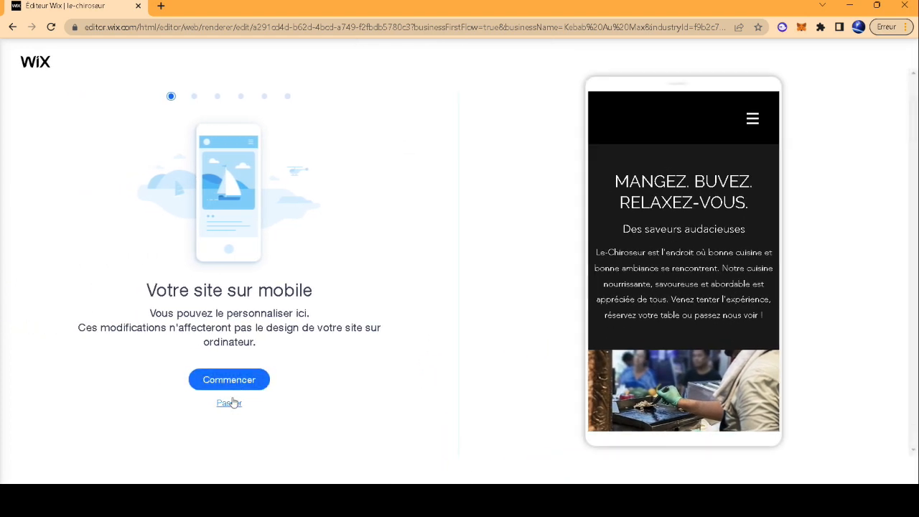
left_click(230, 403)
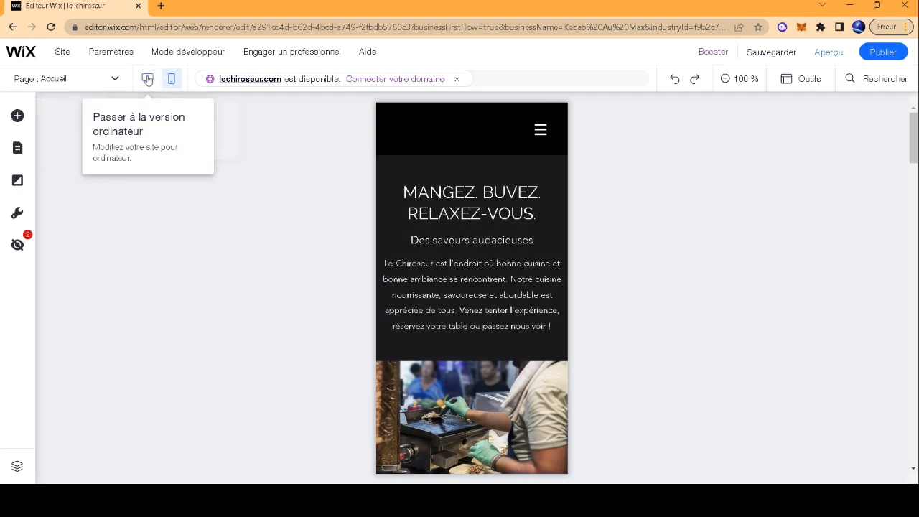
scroll(574, 280, "down", 8)
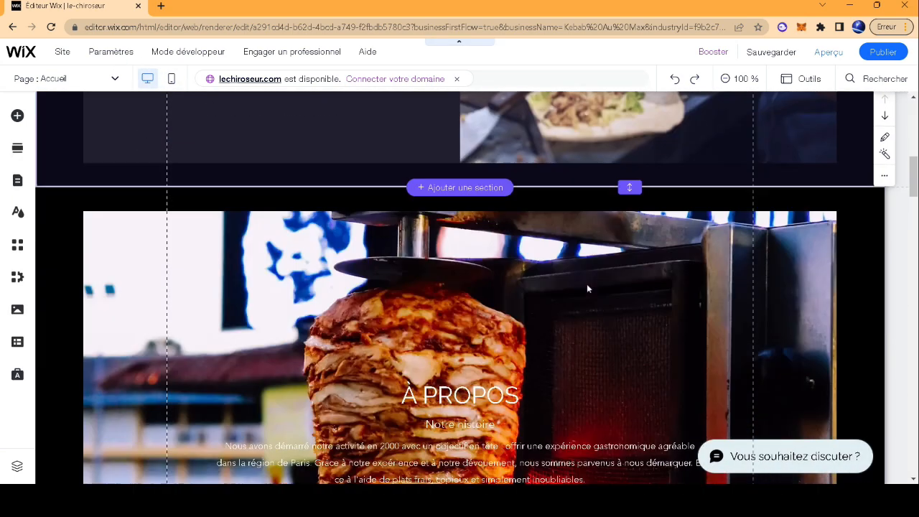
scroll(587, 283, "up", 3)
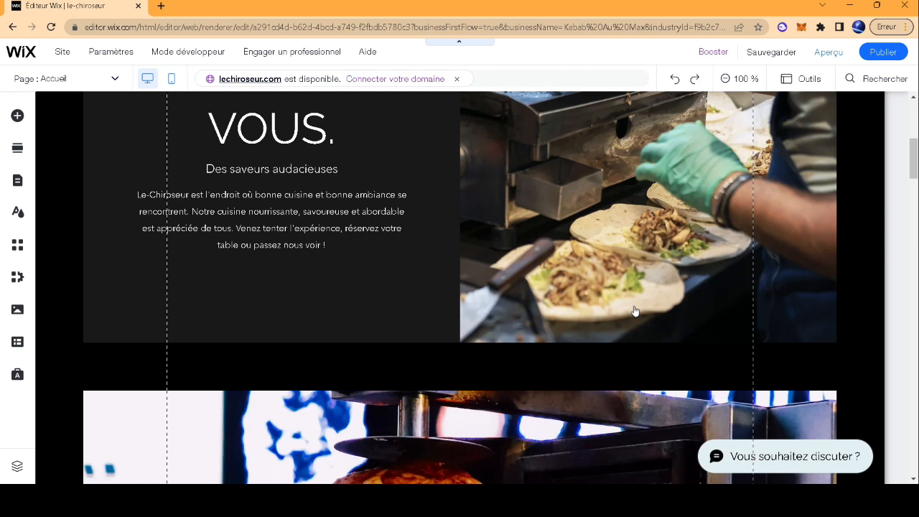
scroll(646, 278, "down", 11)
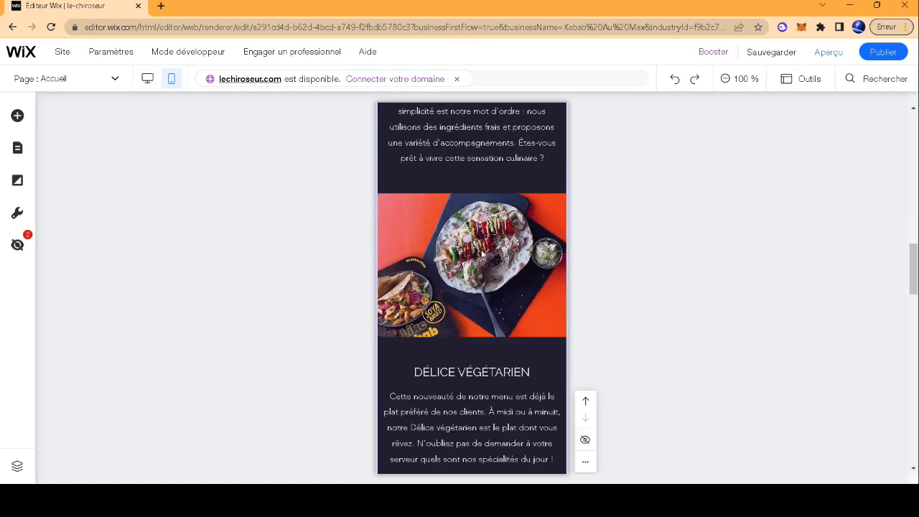
scroll(485, 257, "down", 6)
scroll(485, 253, "up", 10)
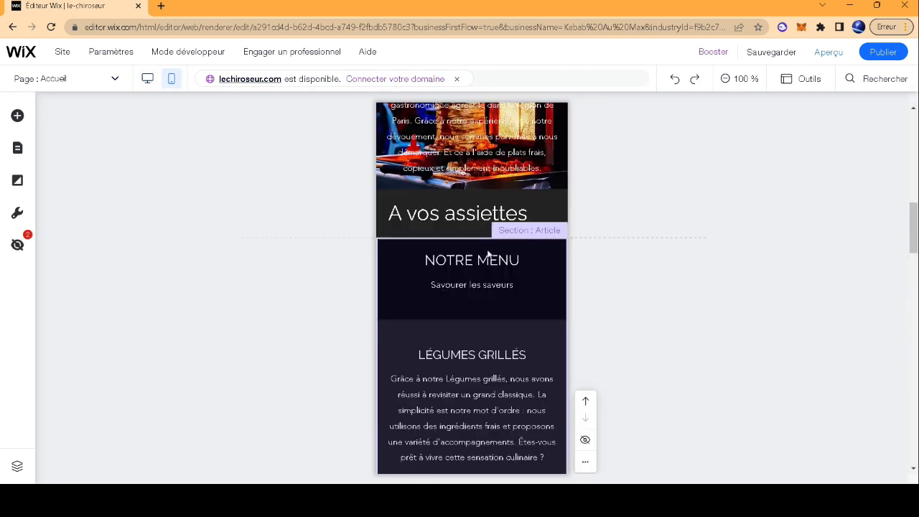
scroll(488, 253, "up", 3)
scroll(522, 390, "down", 3)
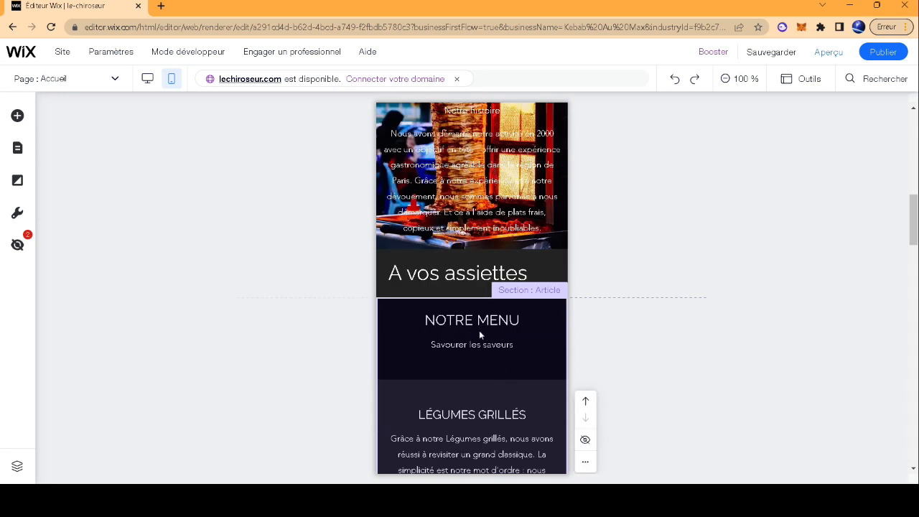
Nudge the 'A vos assiettes' heading slightly right in the mobile layout and republish
left_click(458, 280)
left_click_drag(522, 281, 537, 283)
left_click(702, 247)
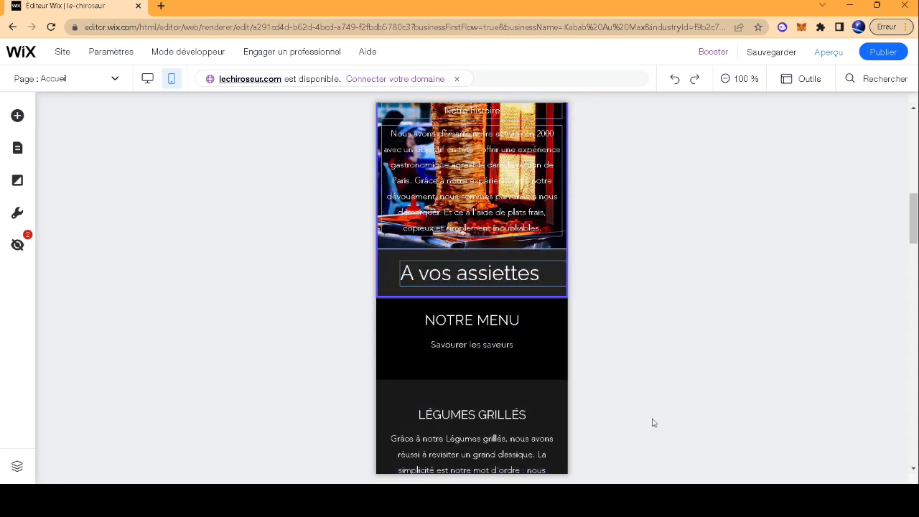
left_click(850, 340)
scroll(862, 287, "up", 10)
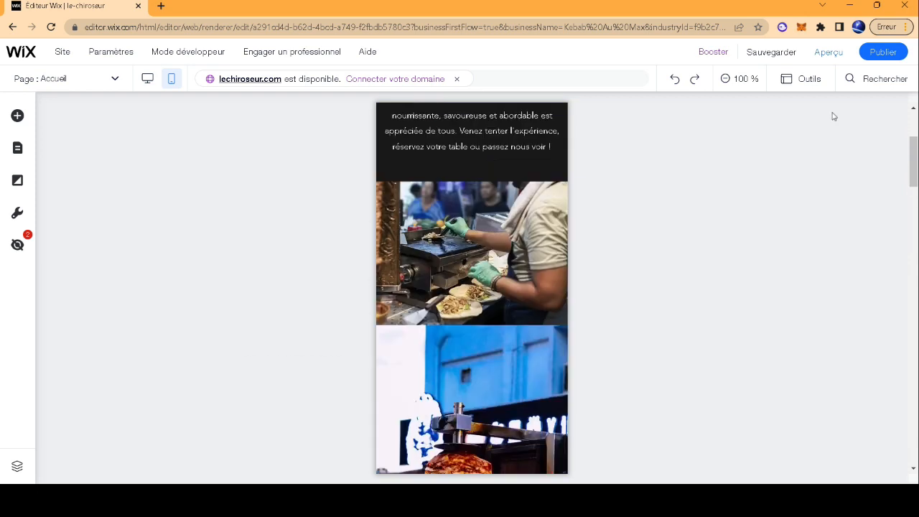
left_click(884, 53)
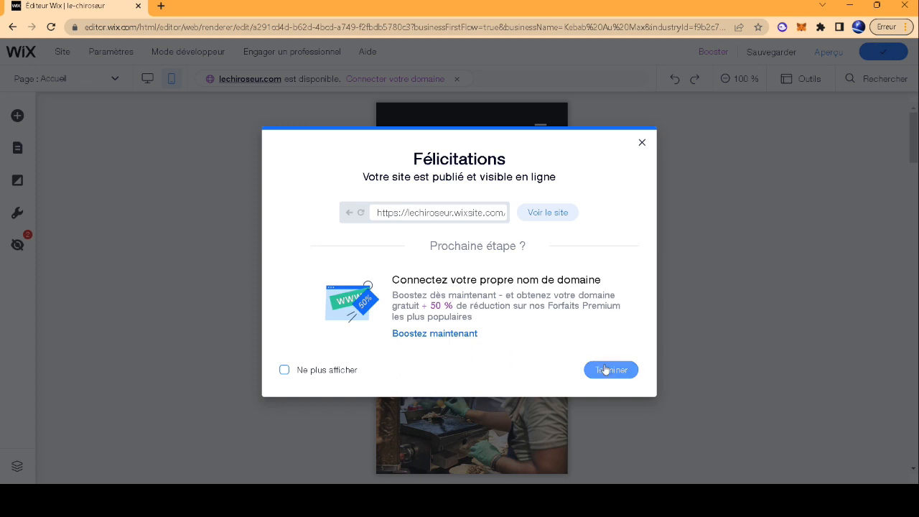
Preview the site in mobile view, closing the QR code panel and scrolling through the page
left_click(606, 369)
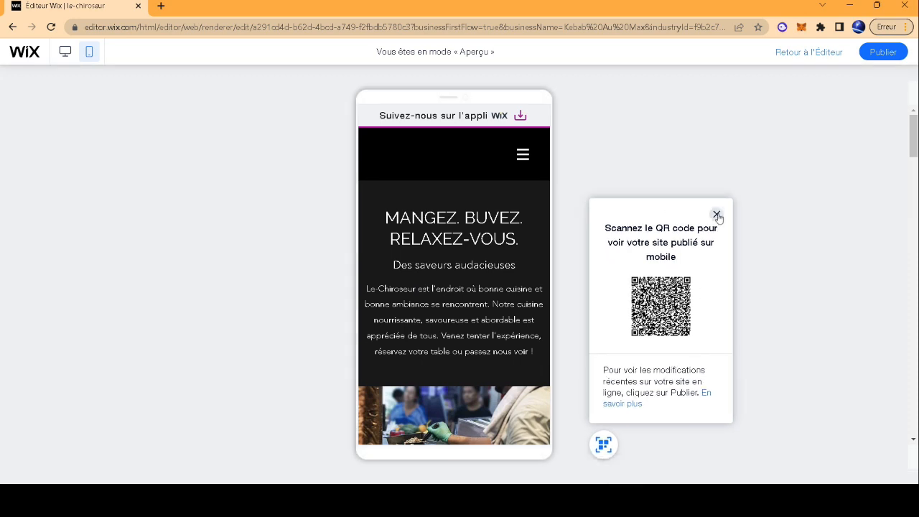
left_click(716, 213)
scroll(428, 214, "down", 5)
scroll(428, 214, "down", 15)
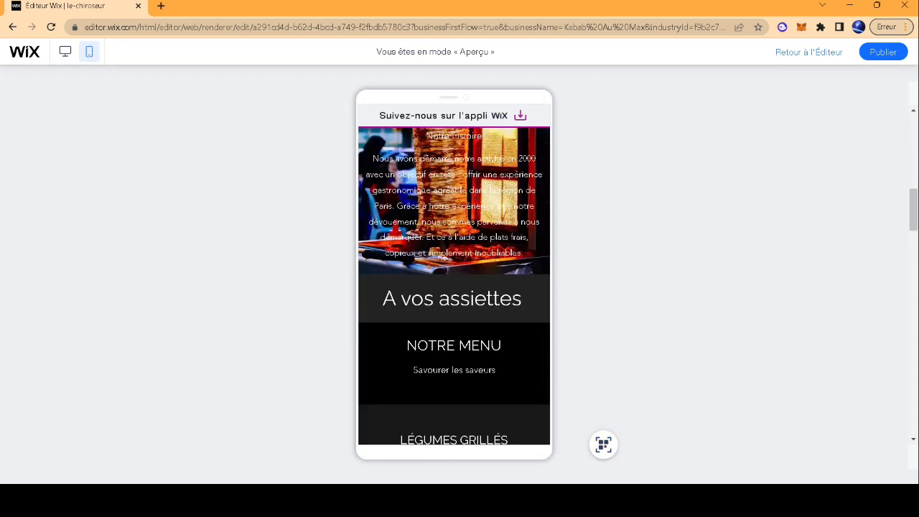
scroll(432, 209, "down", 2)
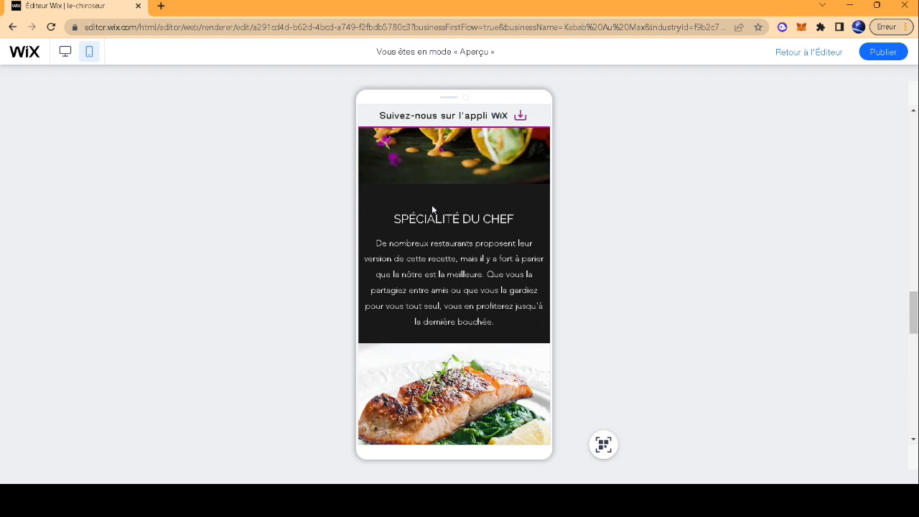
scroll(432, 208, "up", 3)
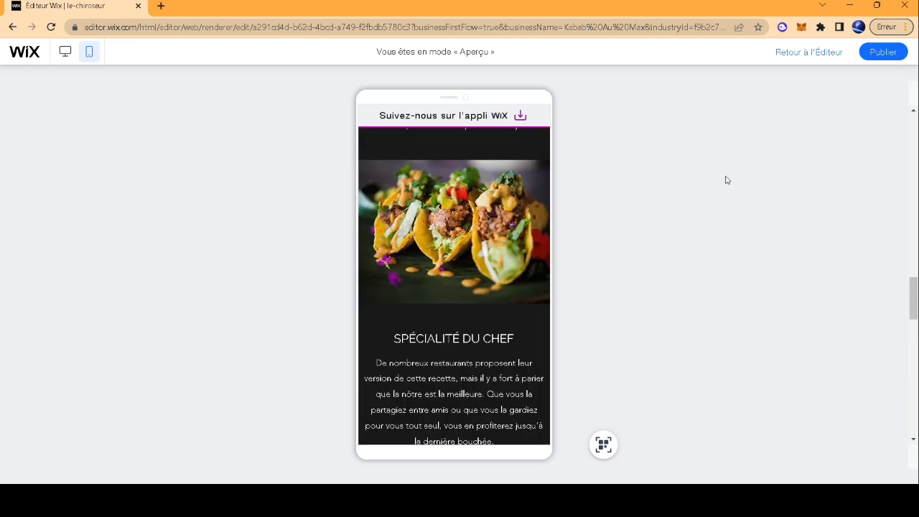
Publish the site again and return from the preview to the editor
left_click(876, 55)
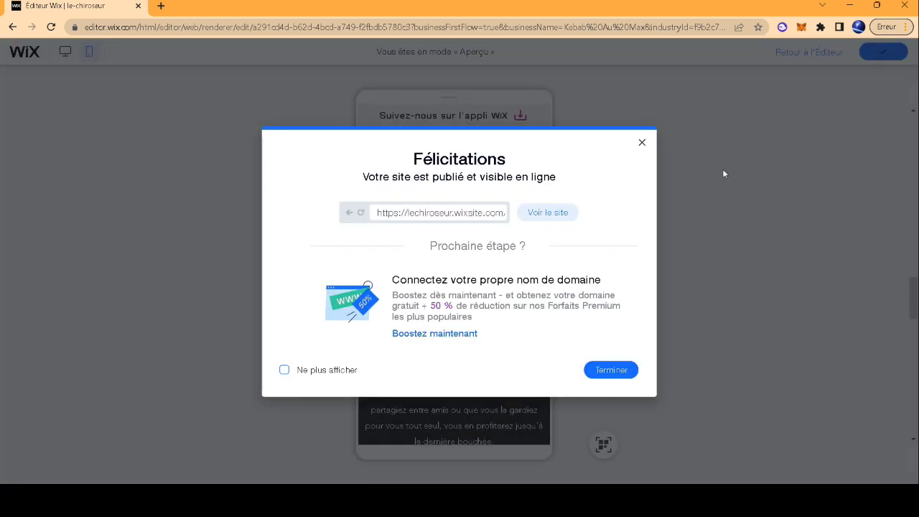
left_click(614, 372)
left_click(803, 55)
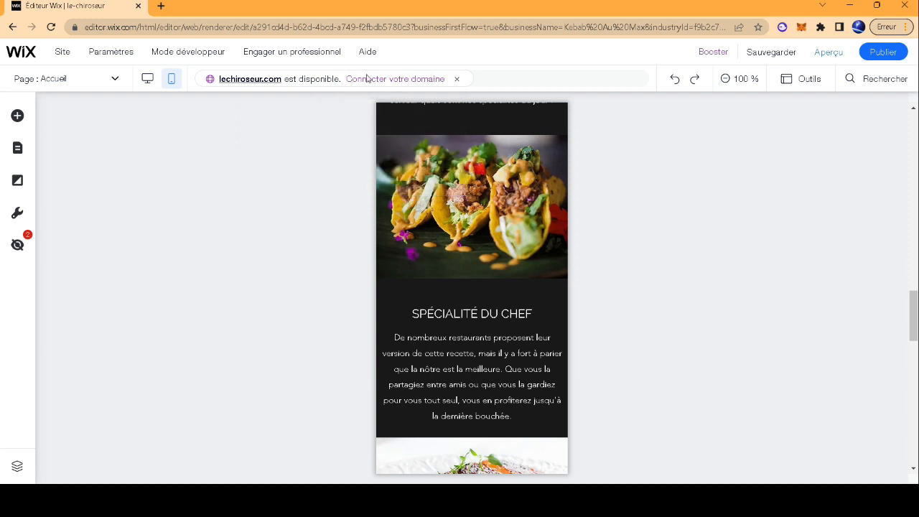
Switch to the desktop layout, where LÉGUMES GRILLÉS sits beside the kebab plate photo
scroll(646, 201, "down", 10)
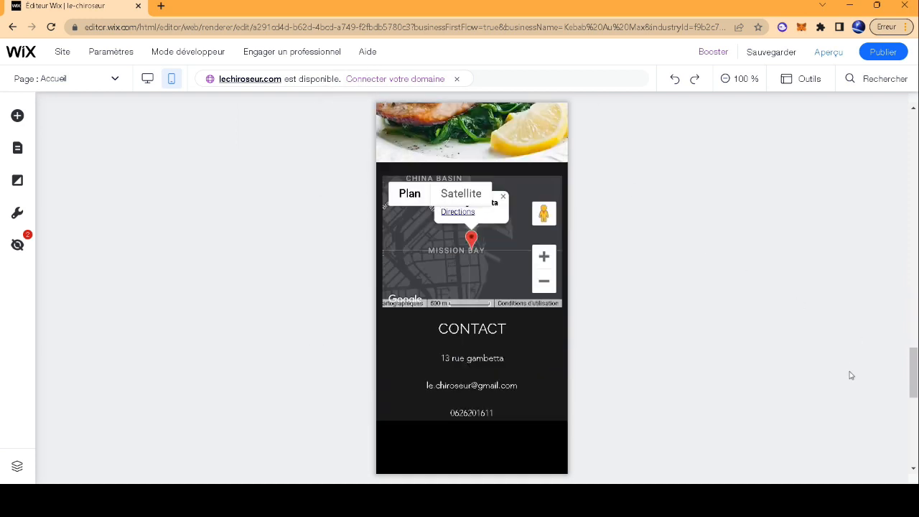
scroll(704, 194, "down", 3)
scroll(632, 186, "up", 8)
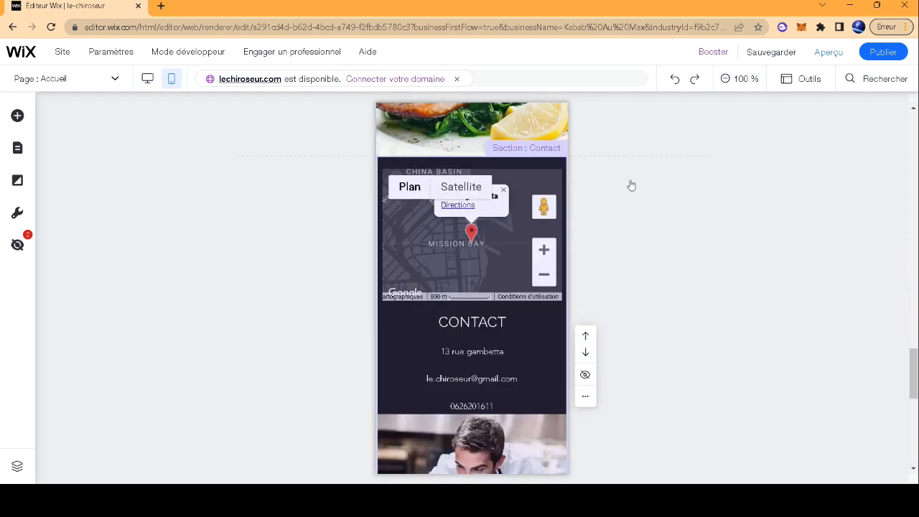
left_click(145, 81)
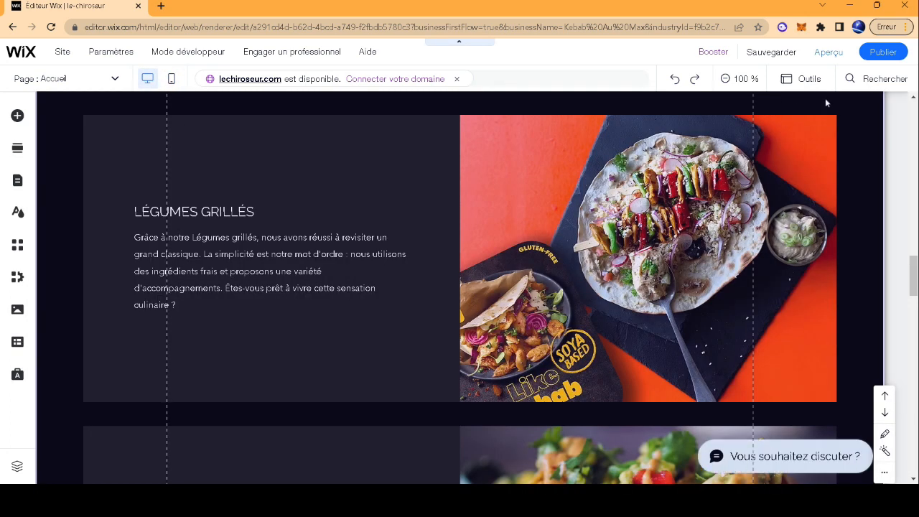
mouse_move(715, 58)
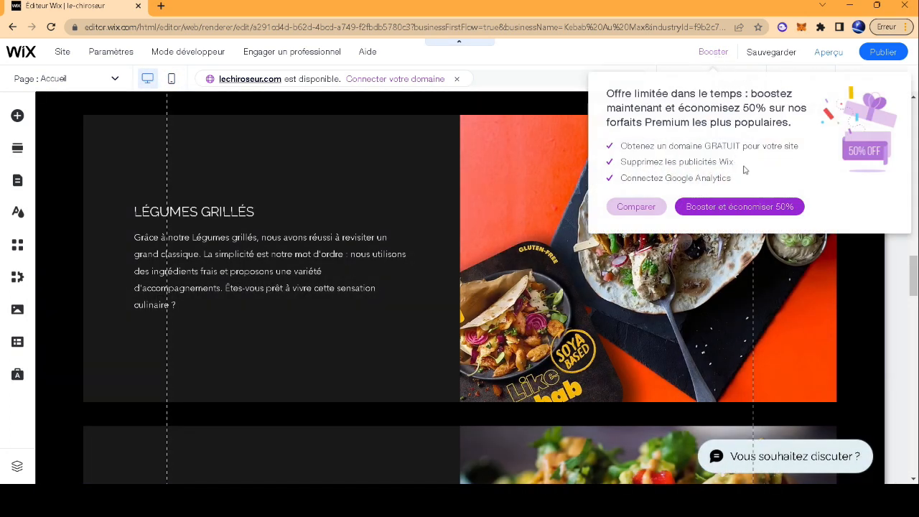